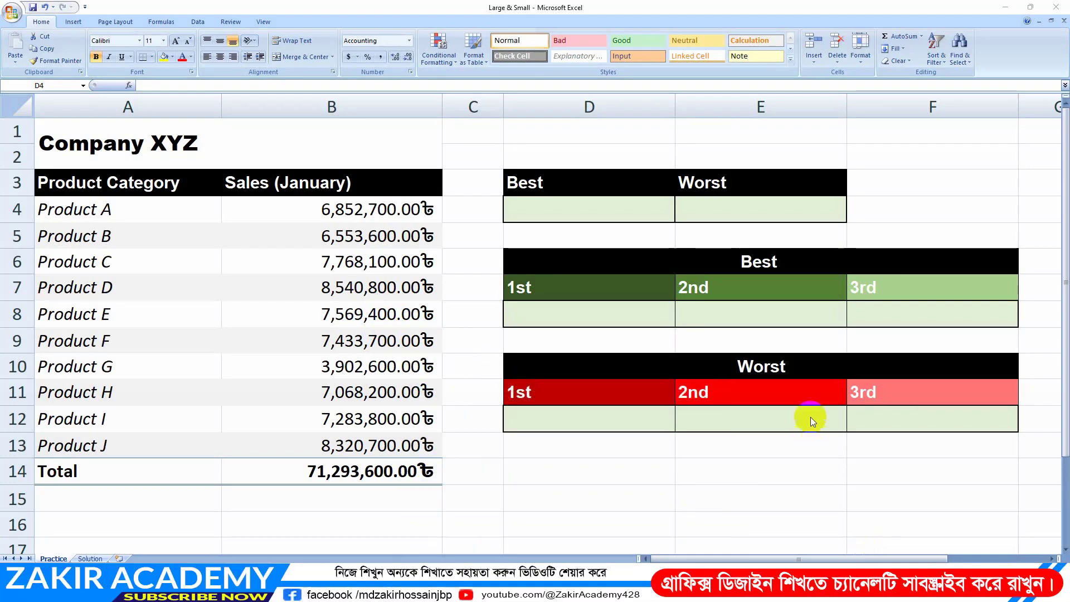
Enter =MAX(B4:B13) in cell D4 under Best to find the highest January sales.
click(569, 209)
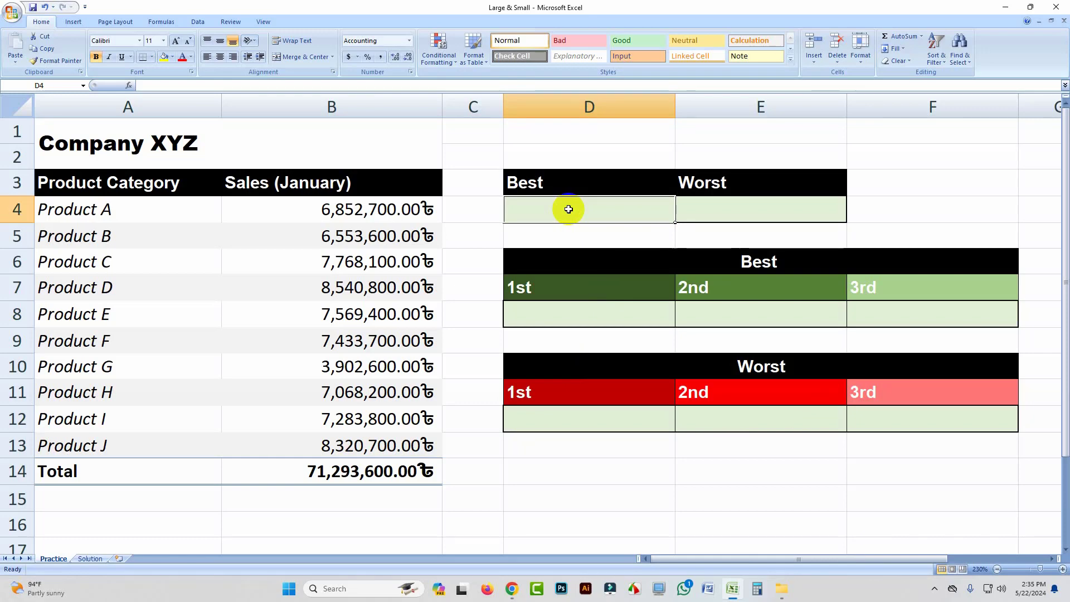
text(=)
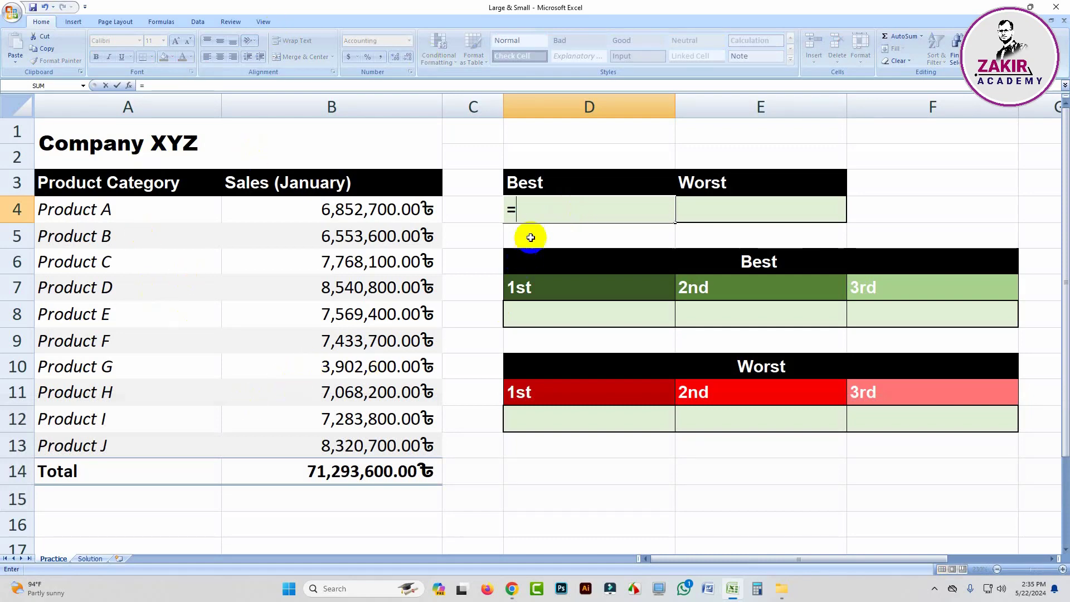
text(Max)
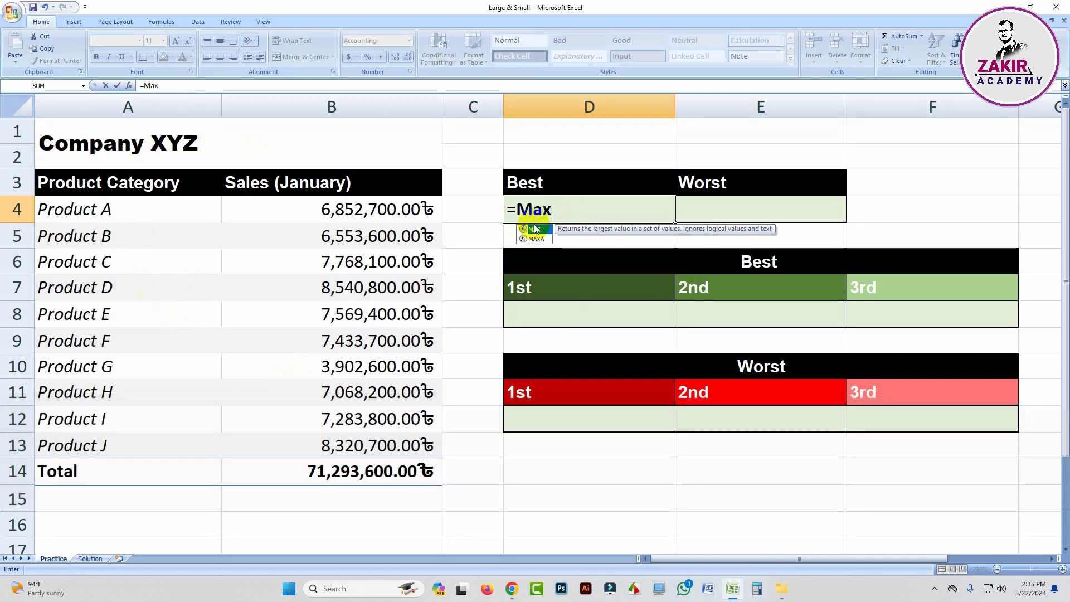
double_click(534, 228)
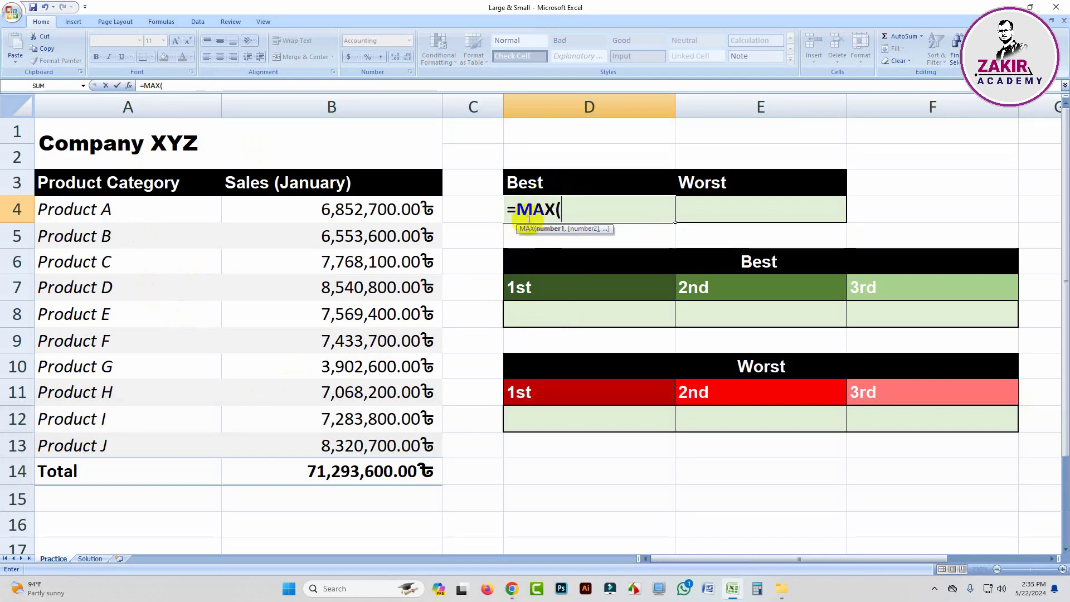
drag(339, 208, 352, 432)
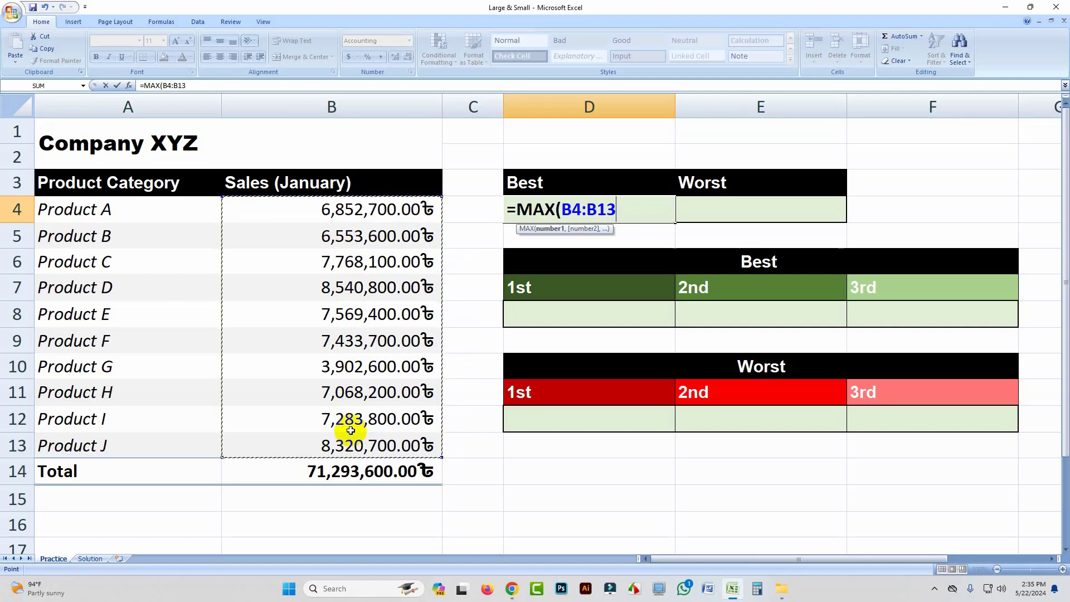
text())
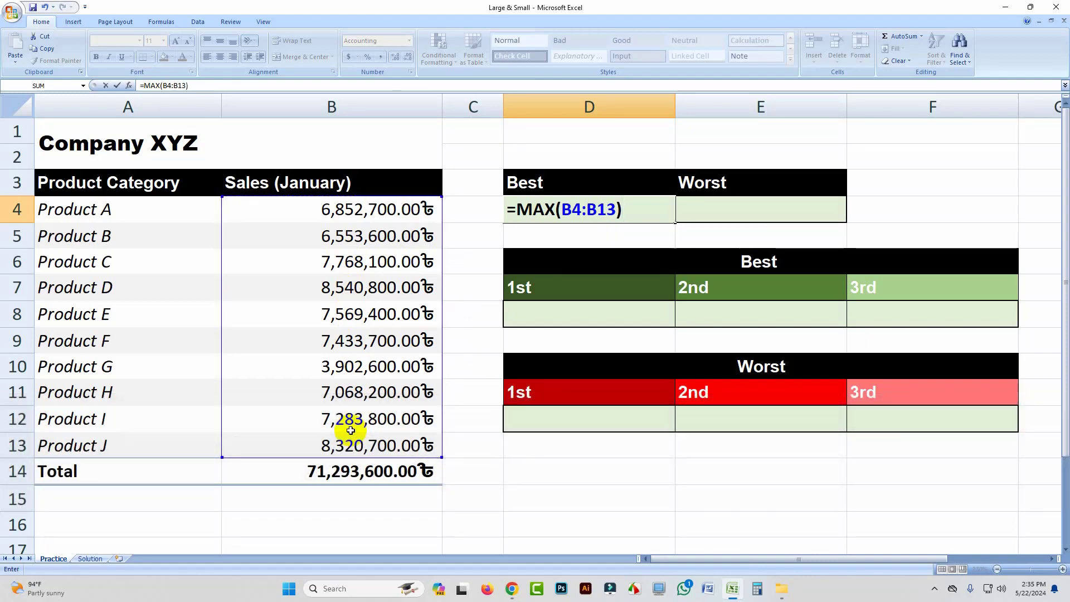
key(Return)
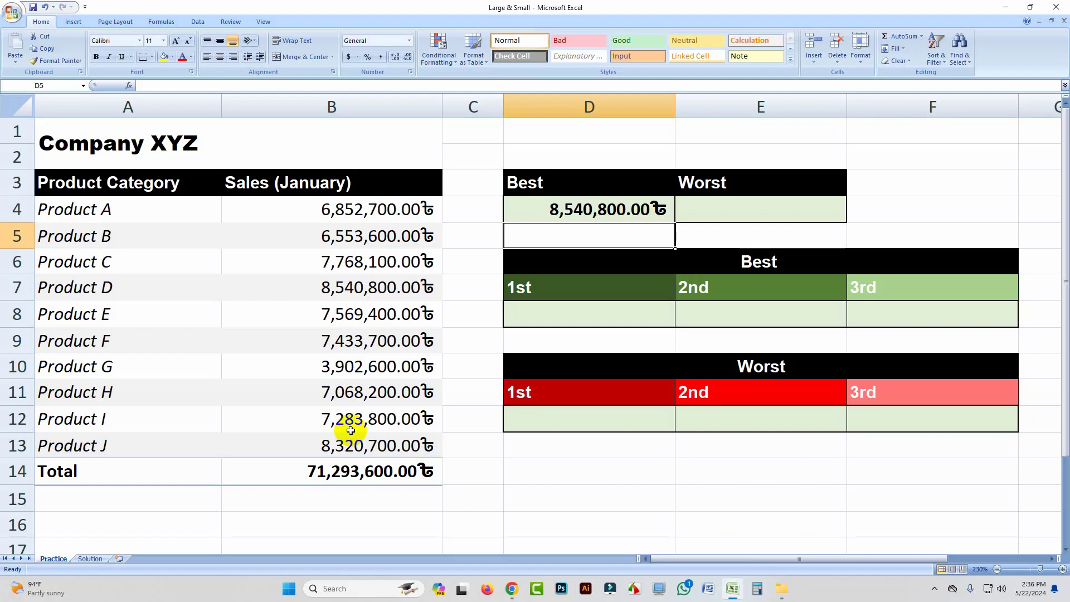
Enter =MIN(B4:B13) in cell E4 under Worst to find the lowest January sales.
click(713, 215)
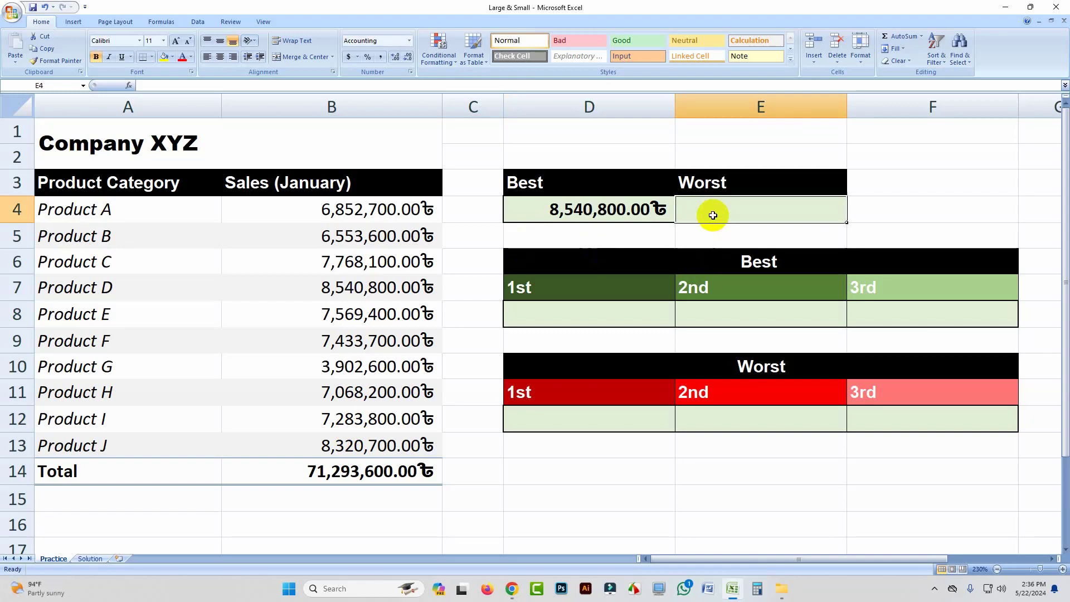
text(=)
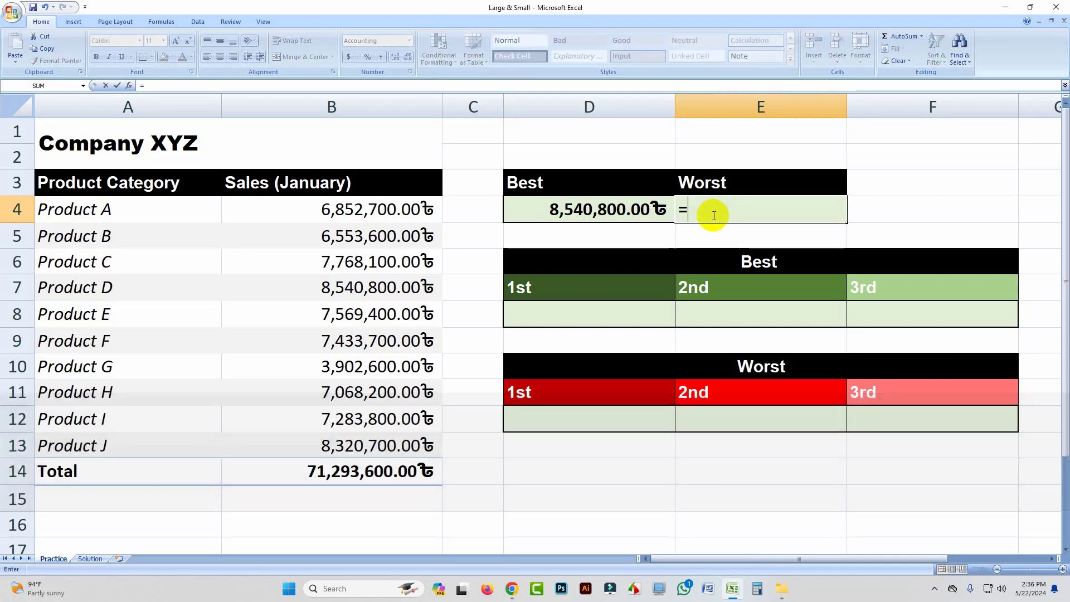
text(min)
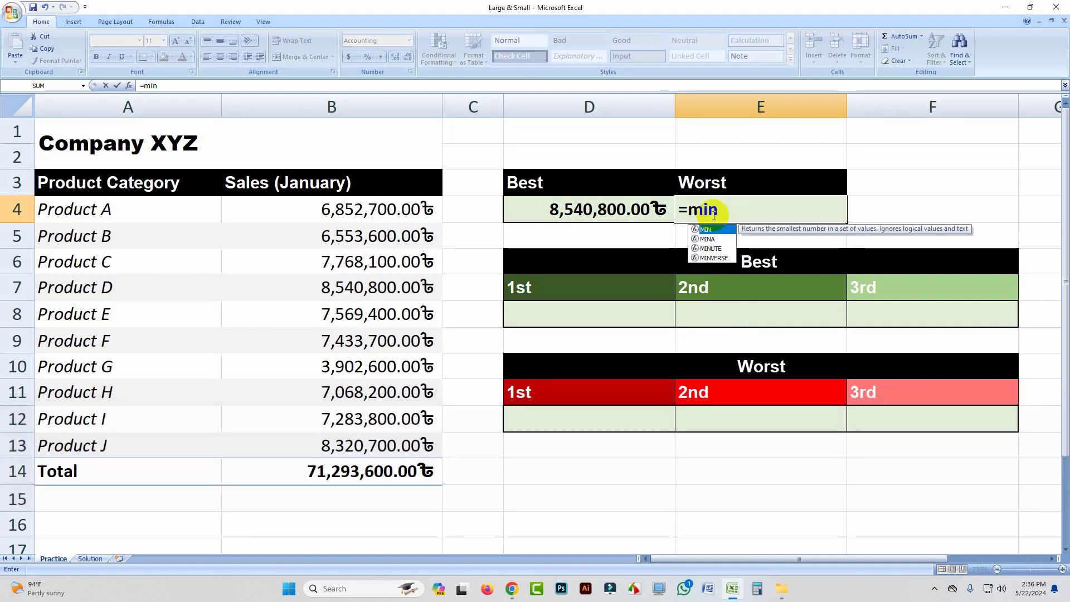
key(Tab)
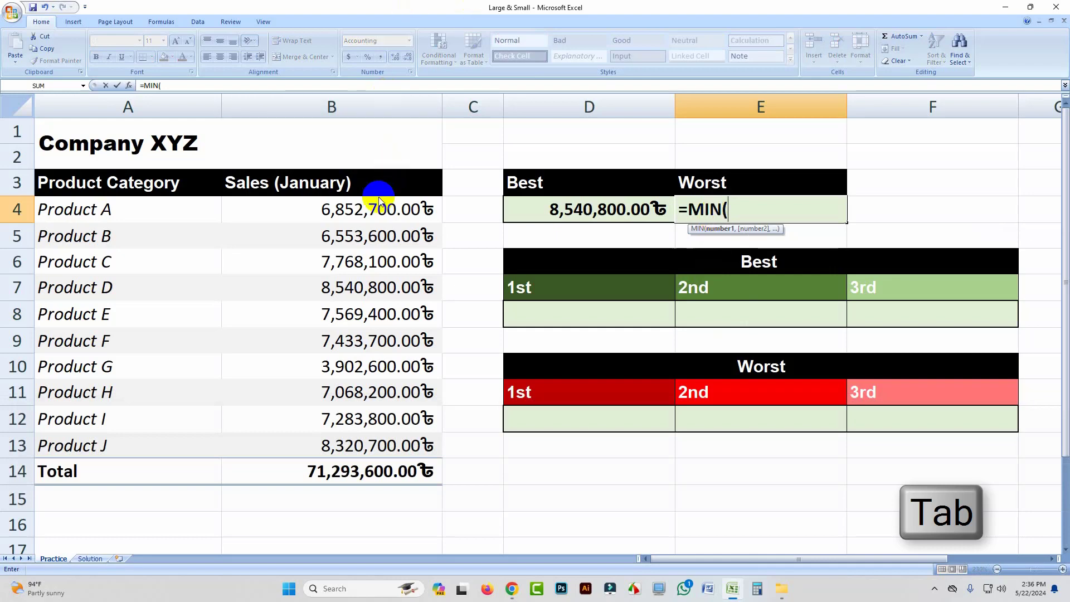
drag(383, 210, 379, 443)
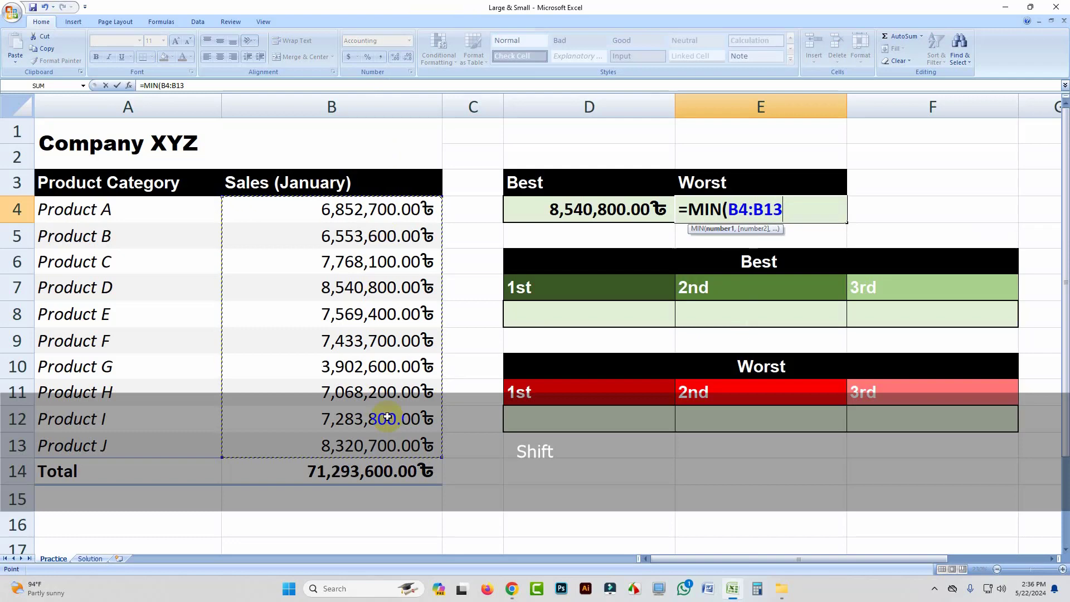
text())
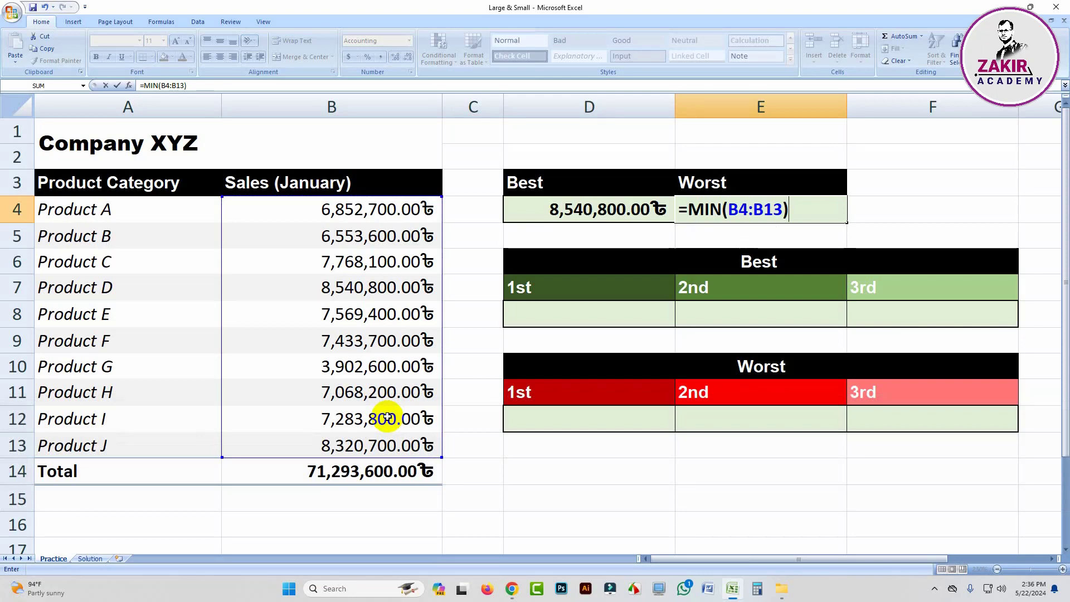
key(Return)
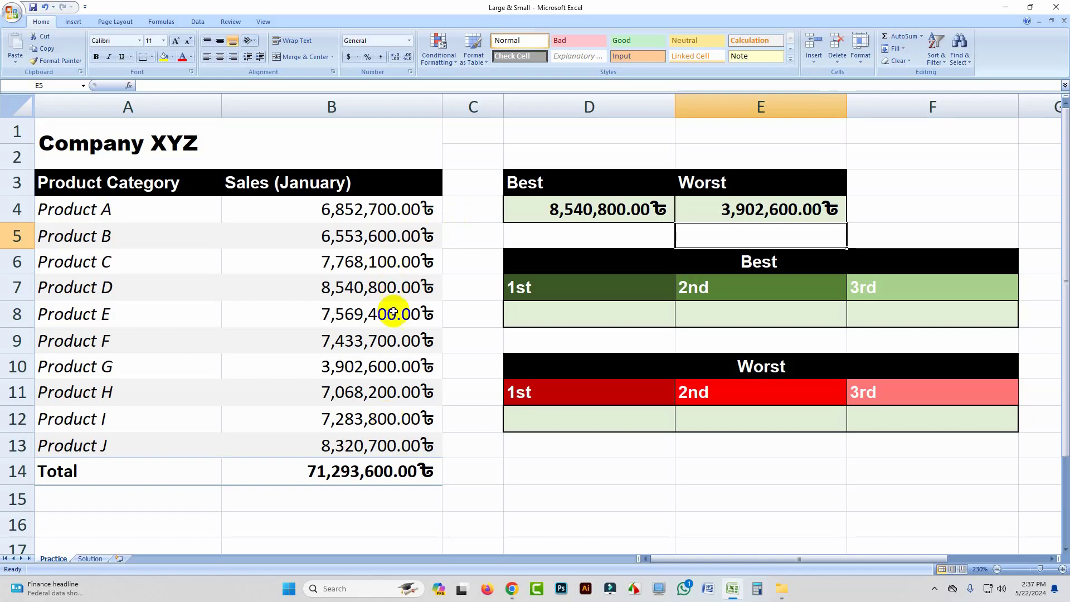
Enter =LARGE(B4:B13,1) in cell D8 for the 1st best sales and compare it with the Best value in D4.
click(588, 318)
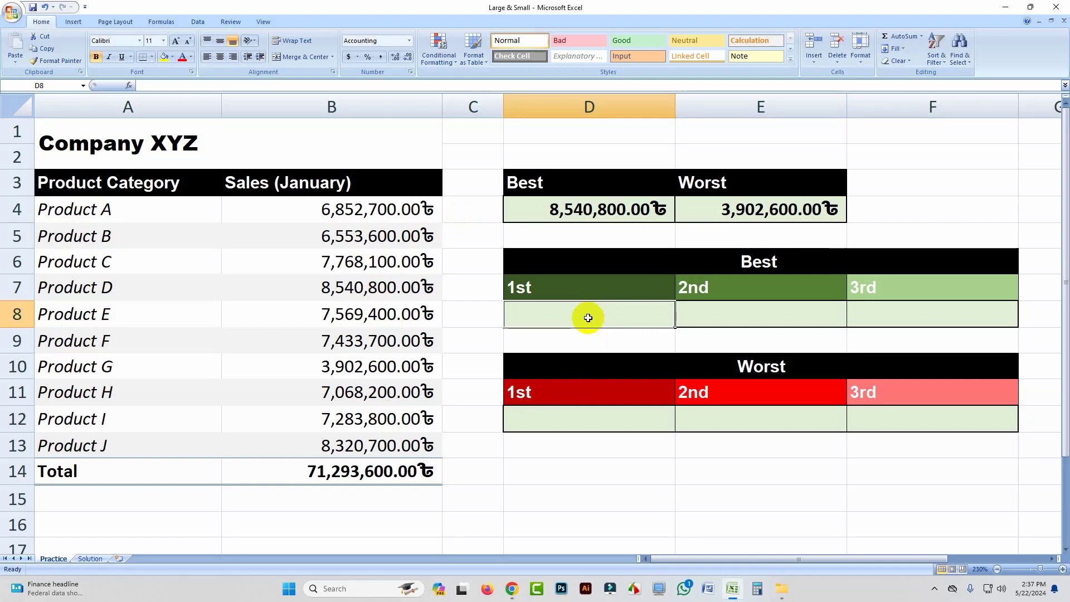
text(=)
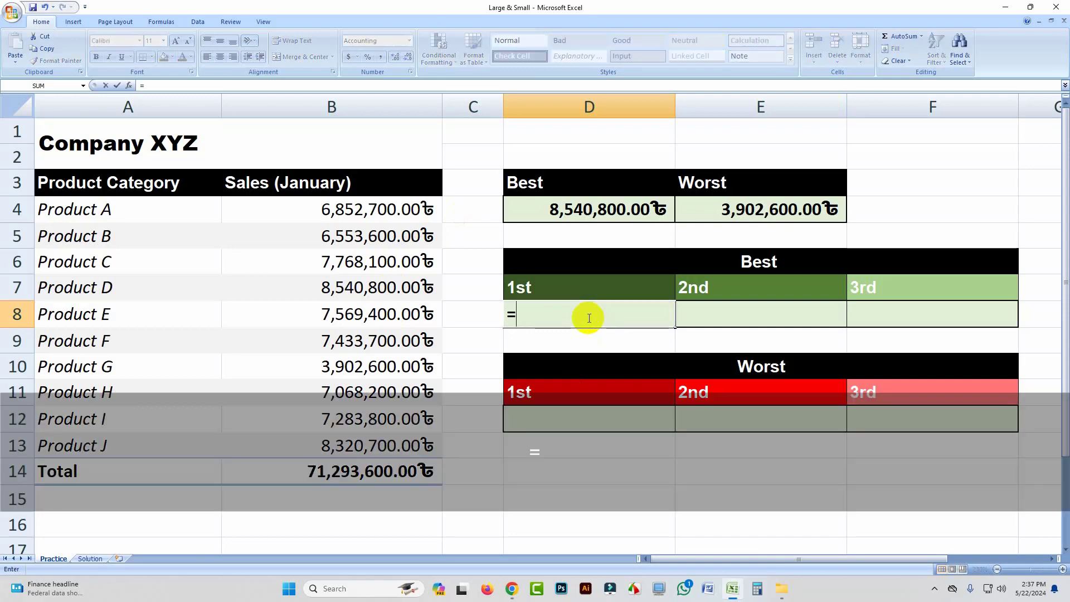
text(Ler)
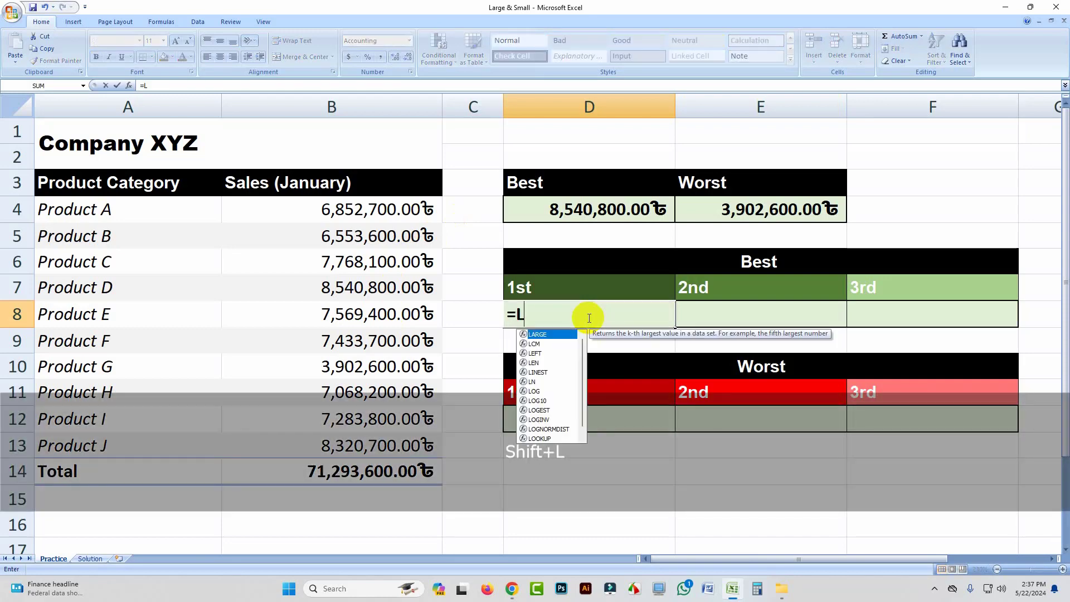
key(BackSpace)
key(BackSpace)
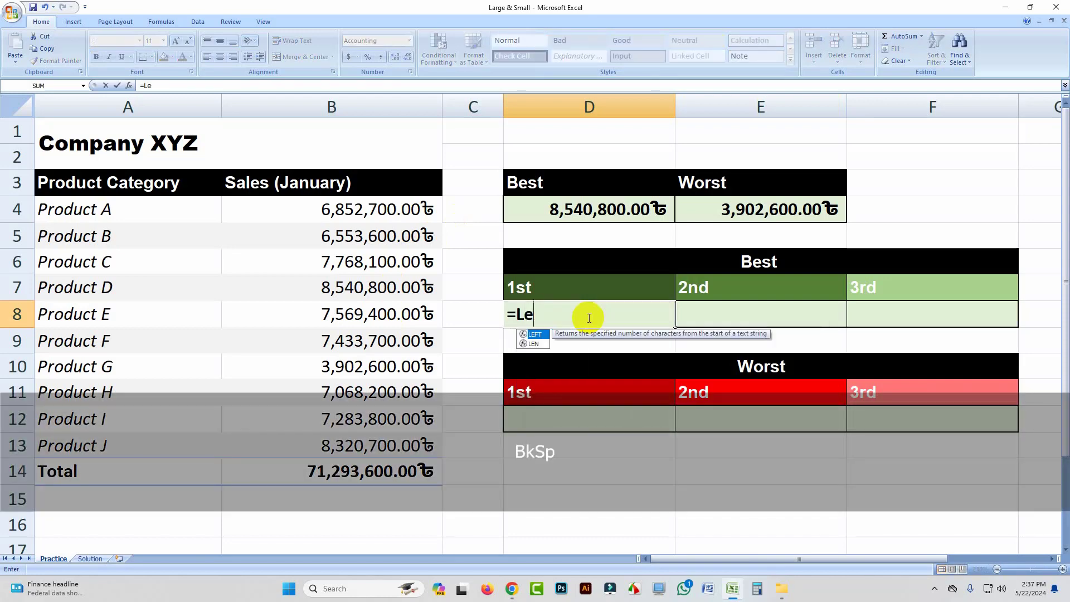
text(ar)
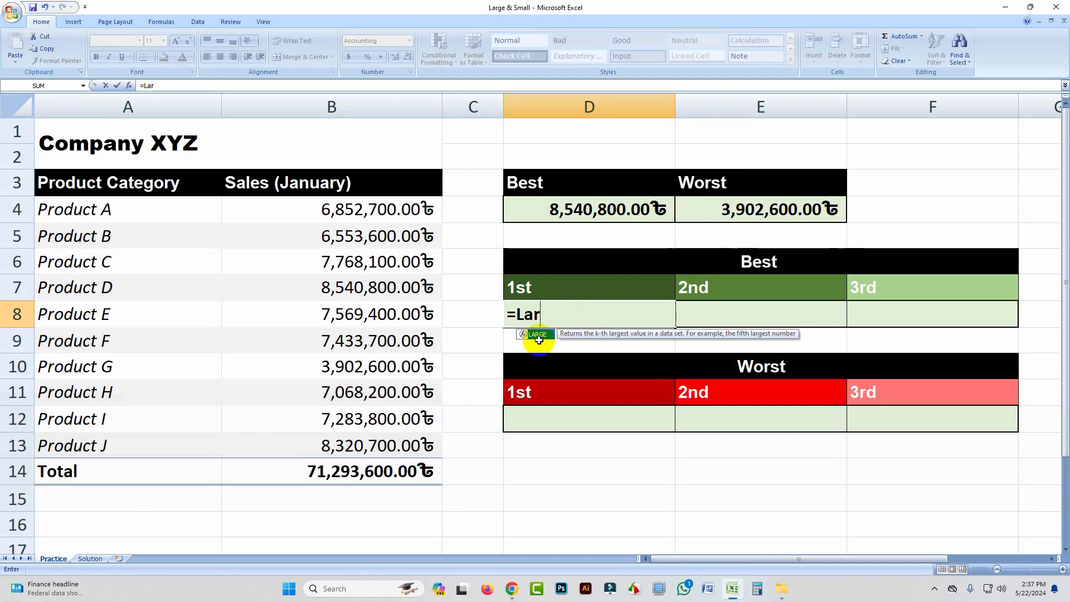
key(Tab)
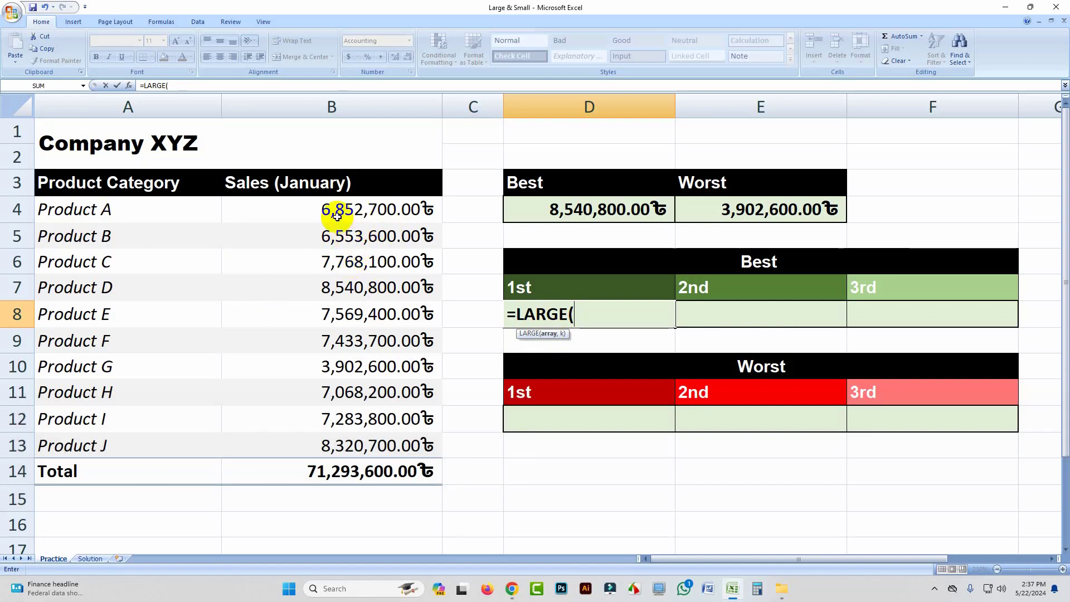
drag(336, 212, 348, 436)
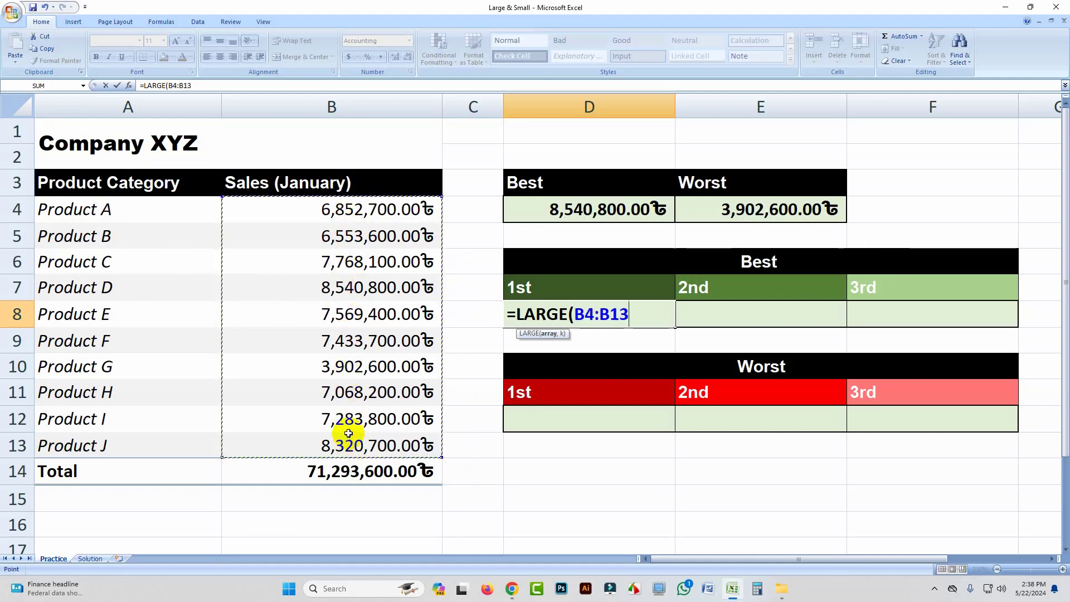
text(,)
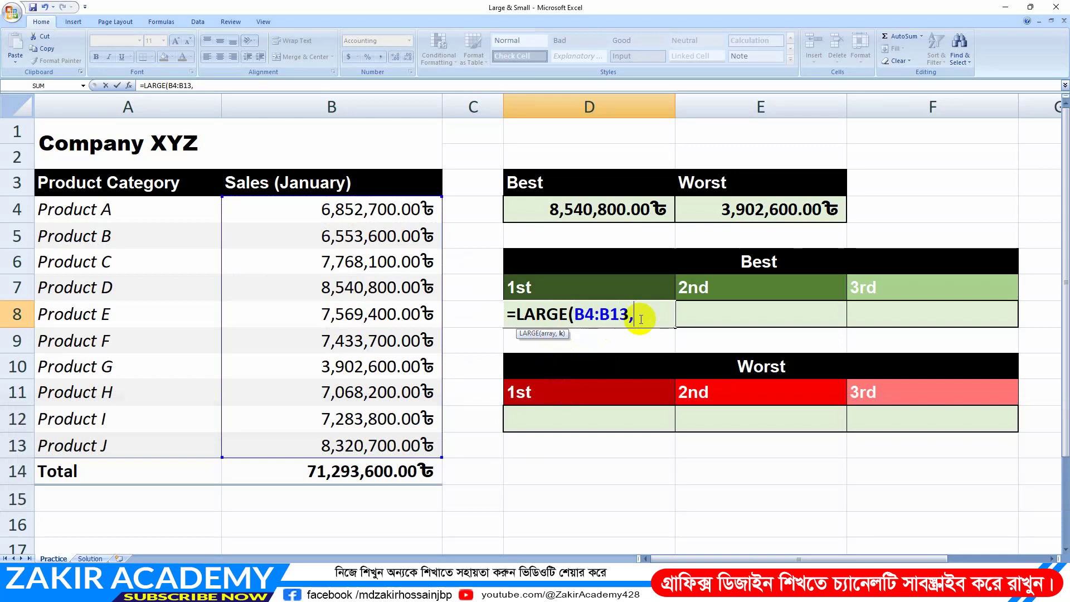
text(1)
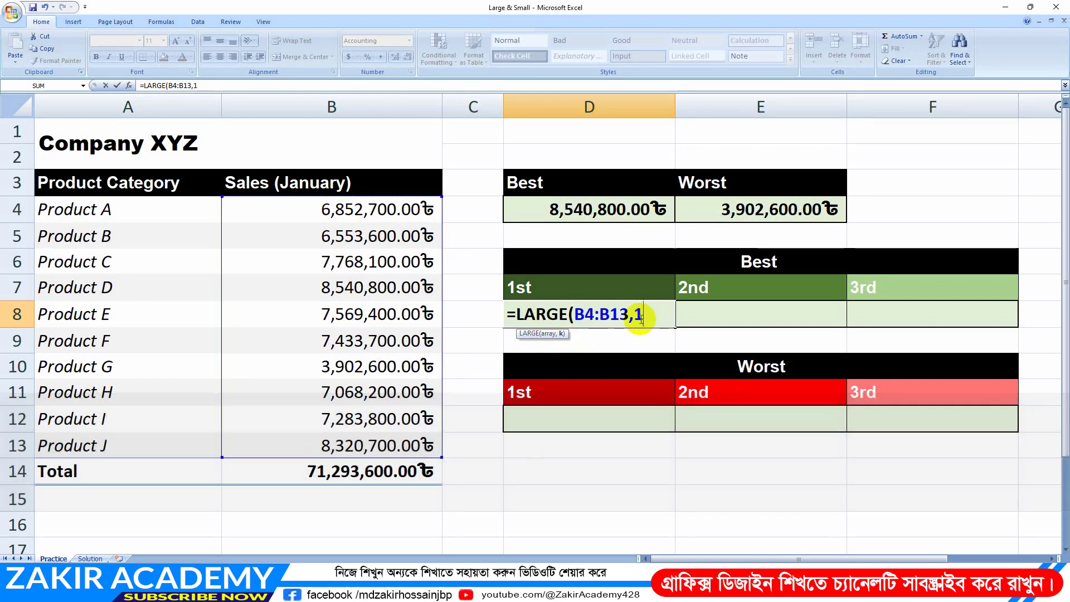
key(shift)
text())
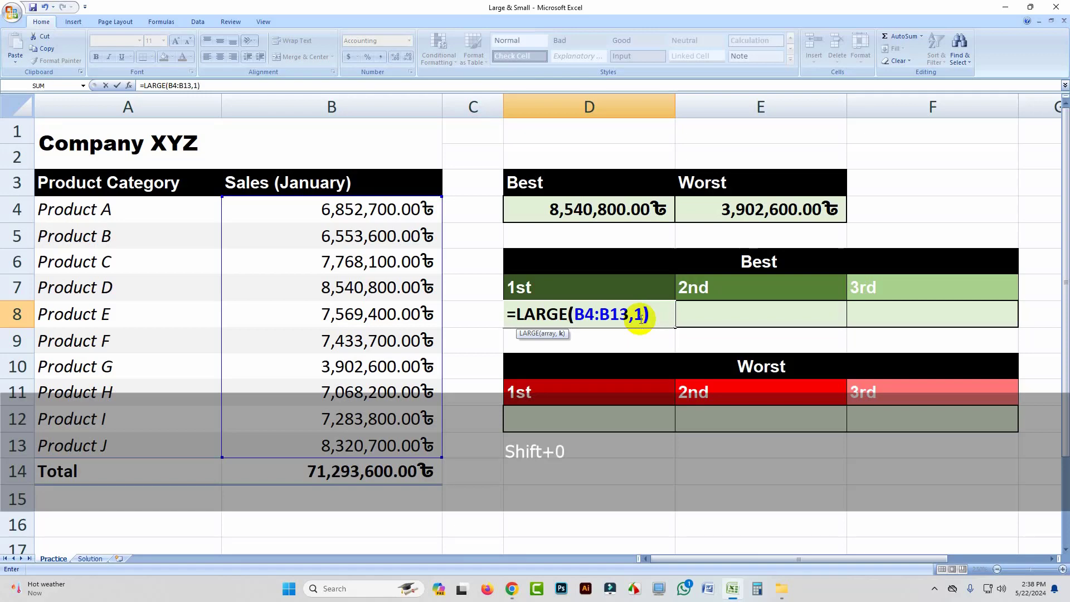
key(Return)
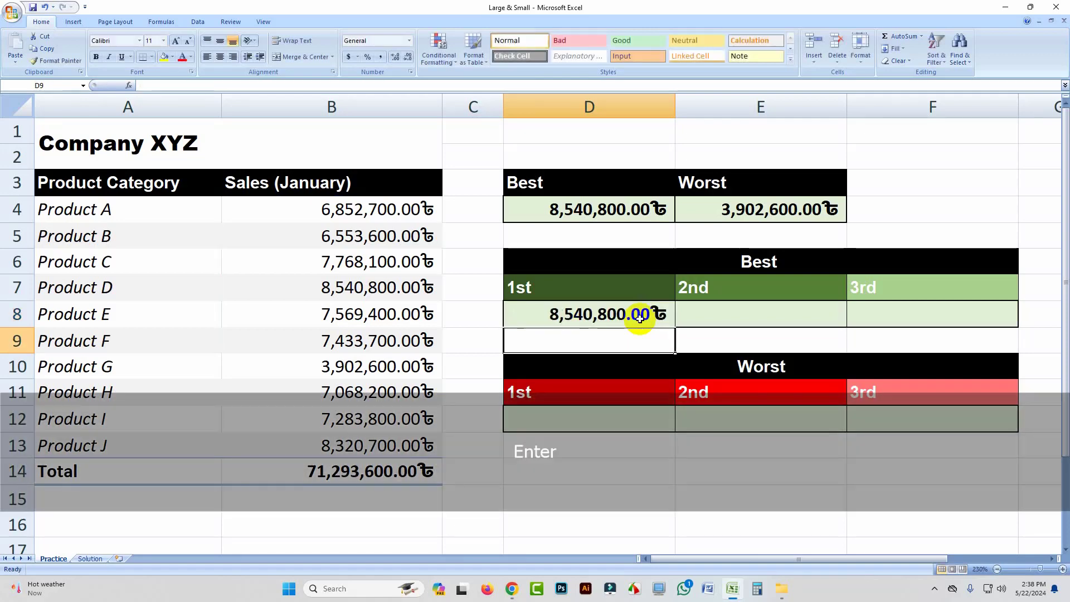
click(639, 316)
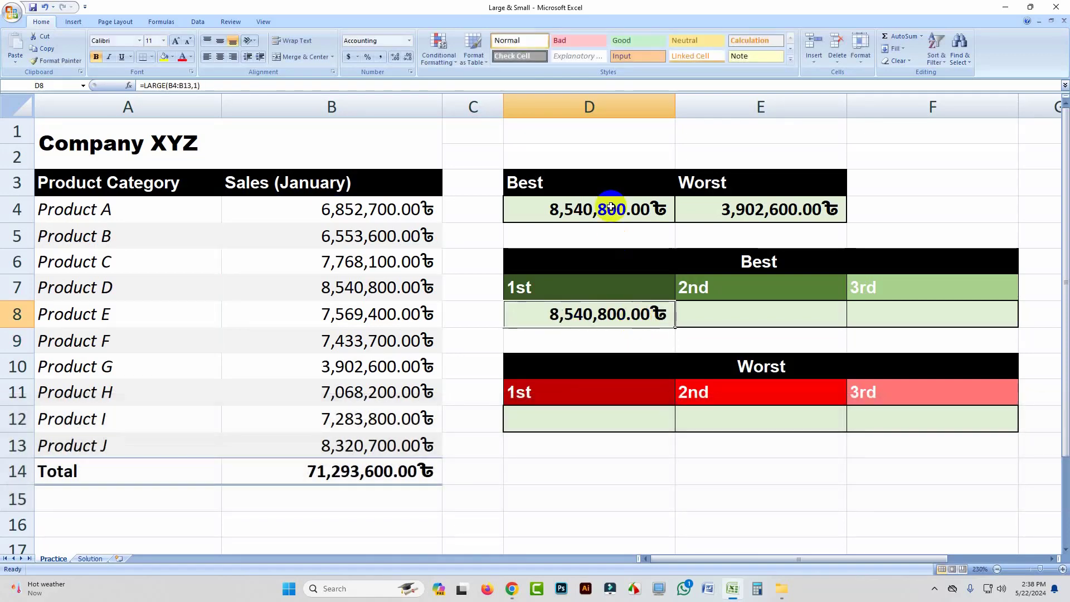
click(611, 207)
click(613, 312)
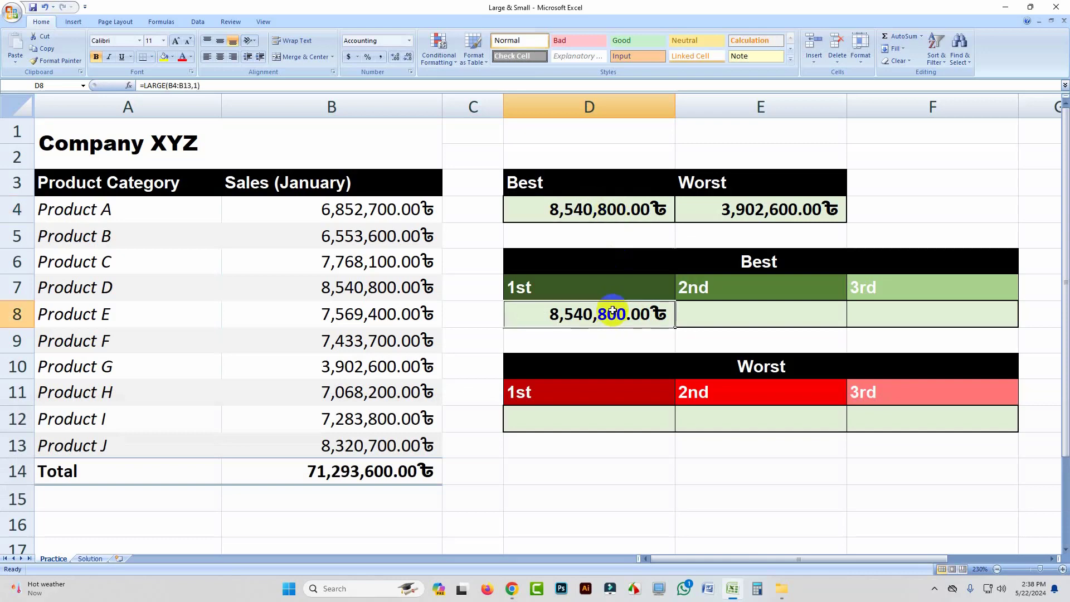
Enter =LARGE(B4:B13,2) in cell E8 to return the 2nd best January sales.
click(723, 315)
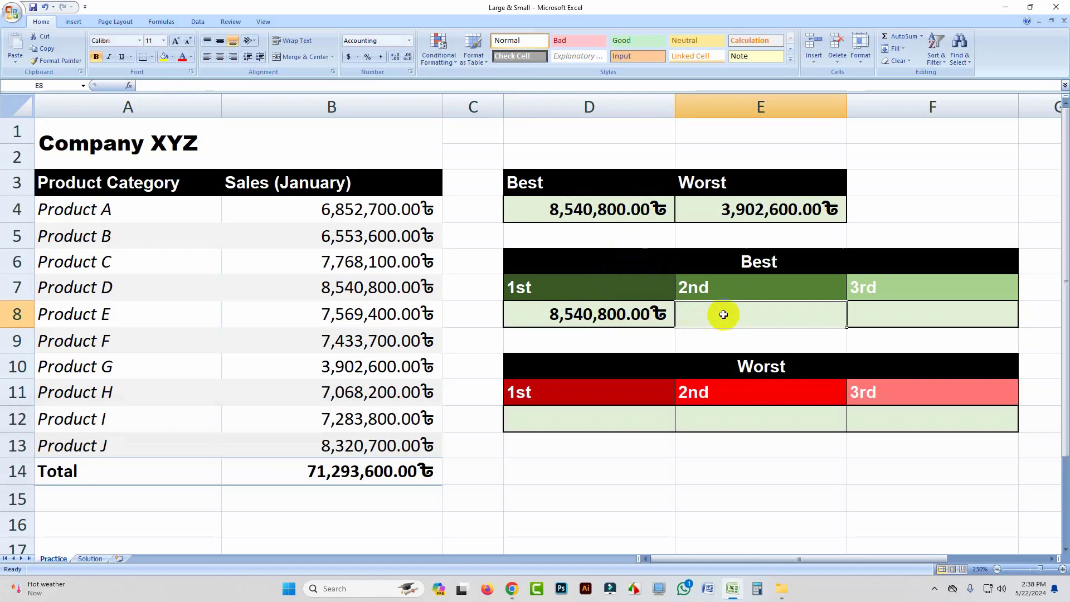
text(=lar)
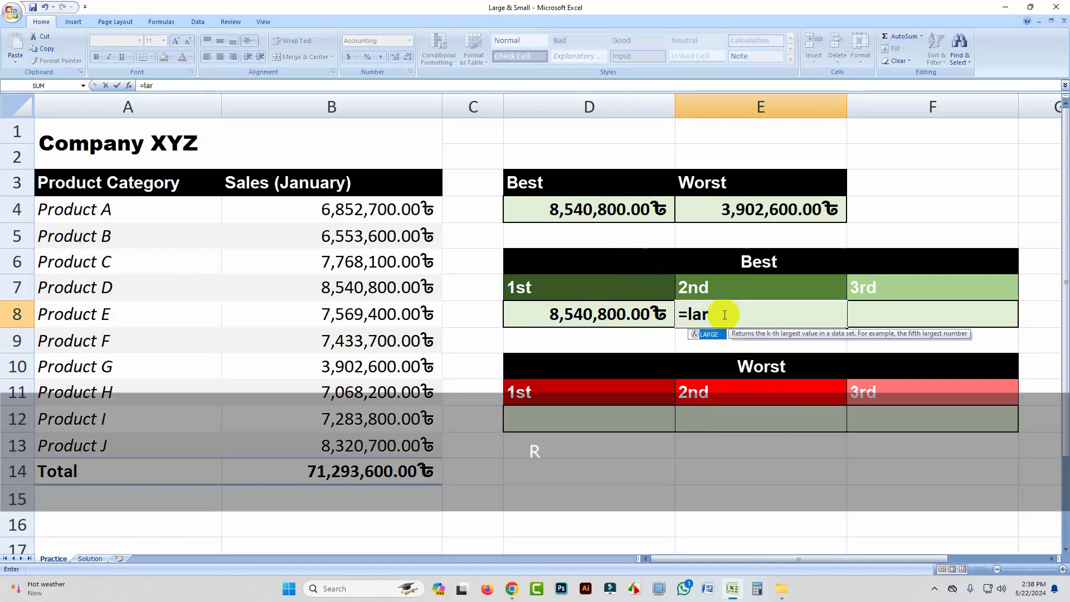
double_click(710, 334)
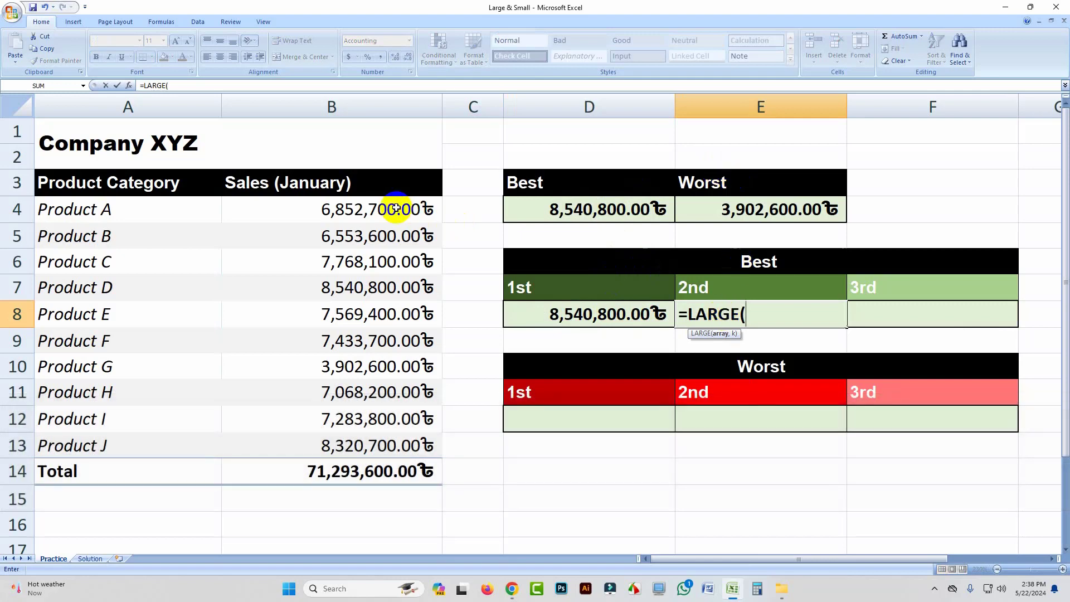
drag(399, 210, 388, 446)
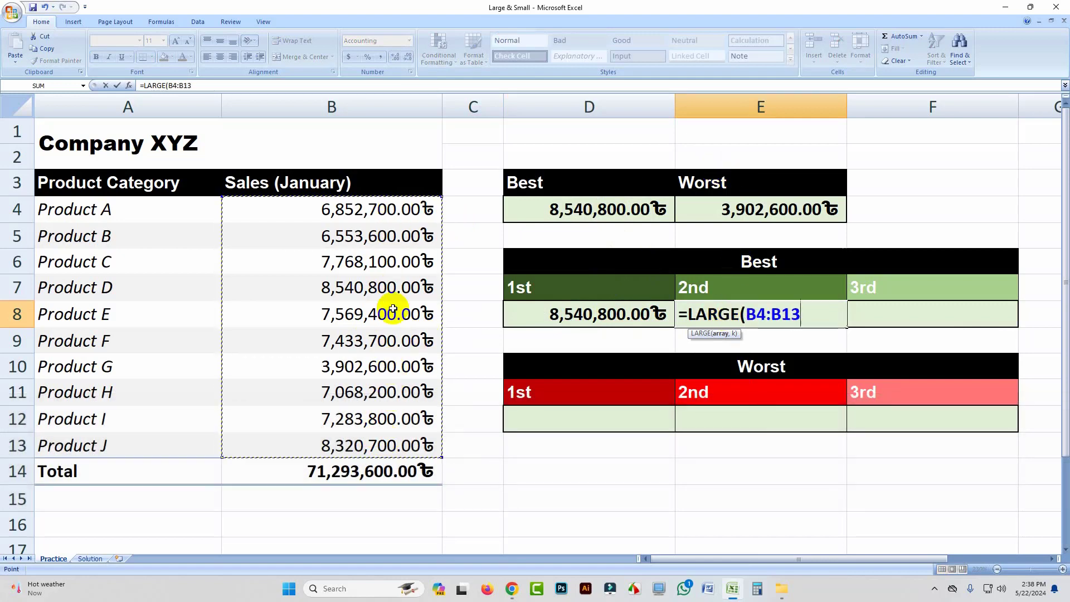
text(,)
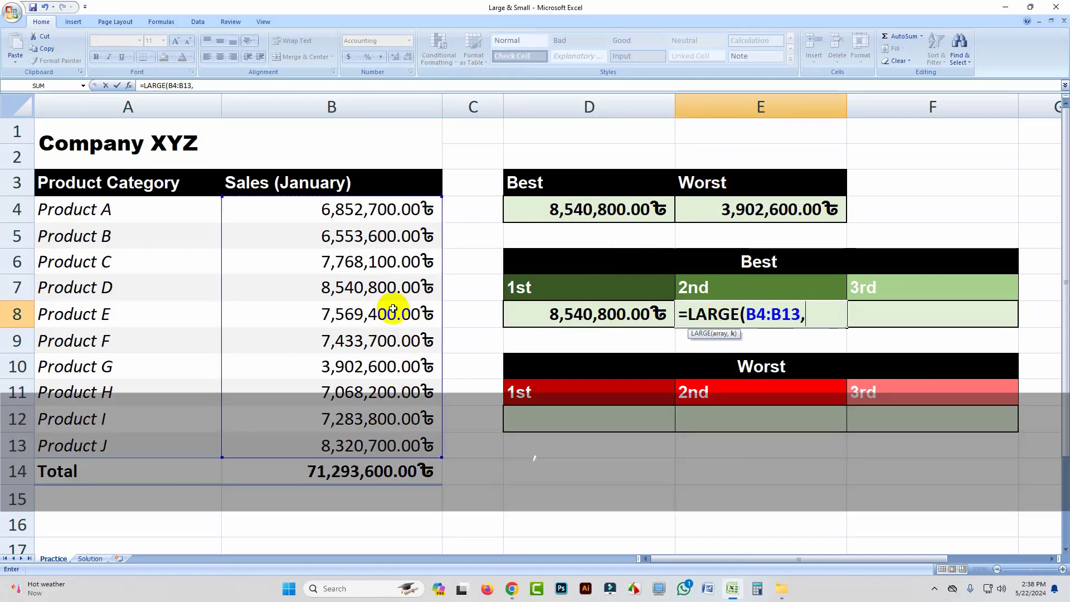
text(2)
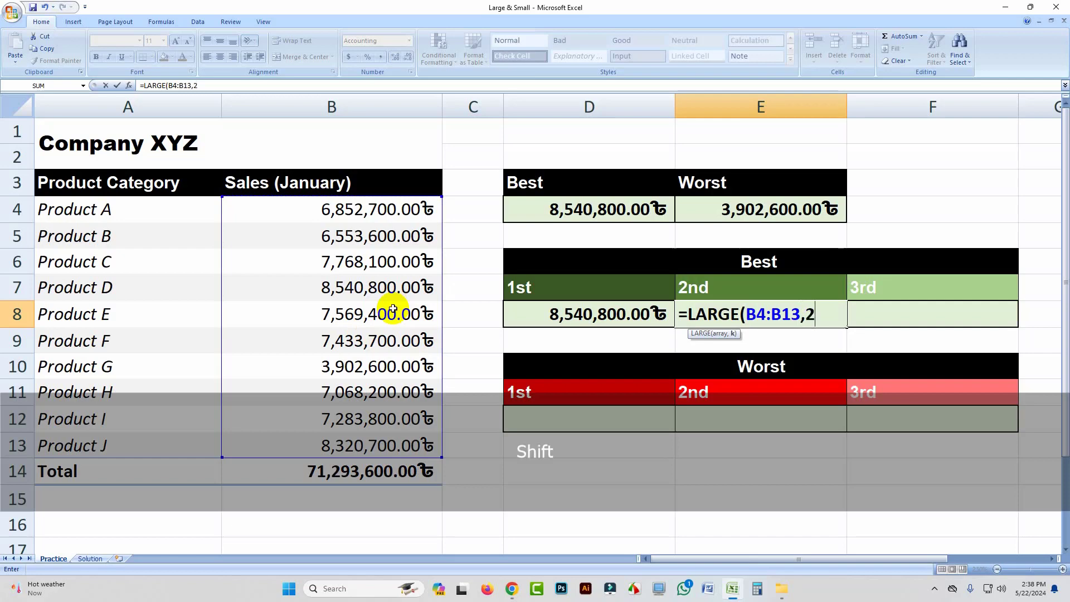
text())
key(Return)
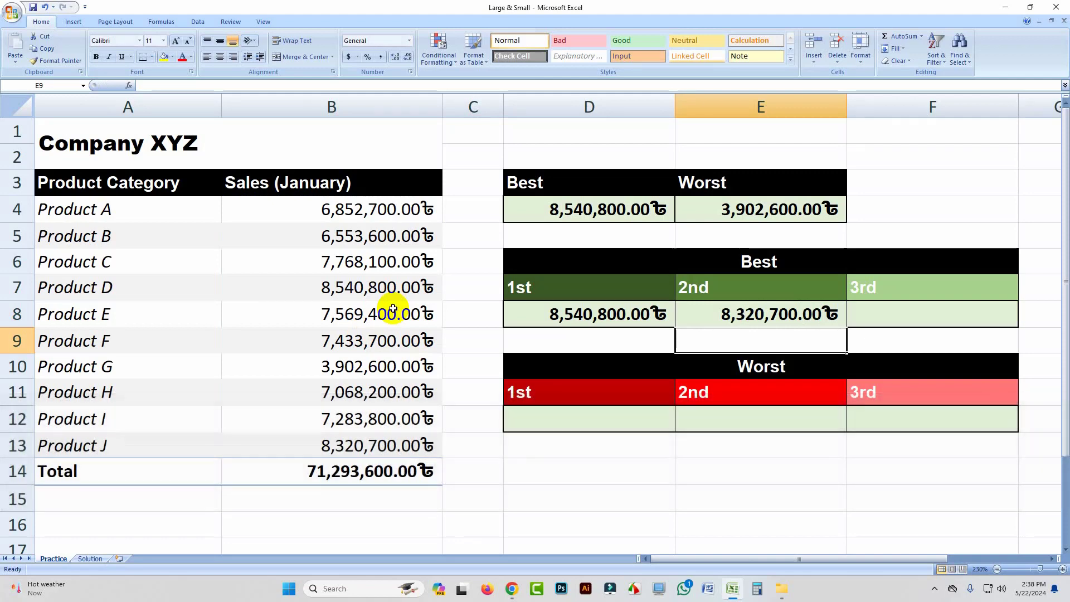
Enter =LARGE(B4:B13,3) in cell F8 to return the 3rd best January sales.
click(864, 305)
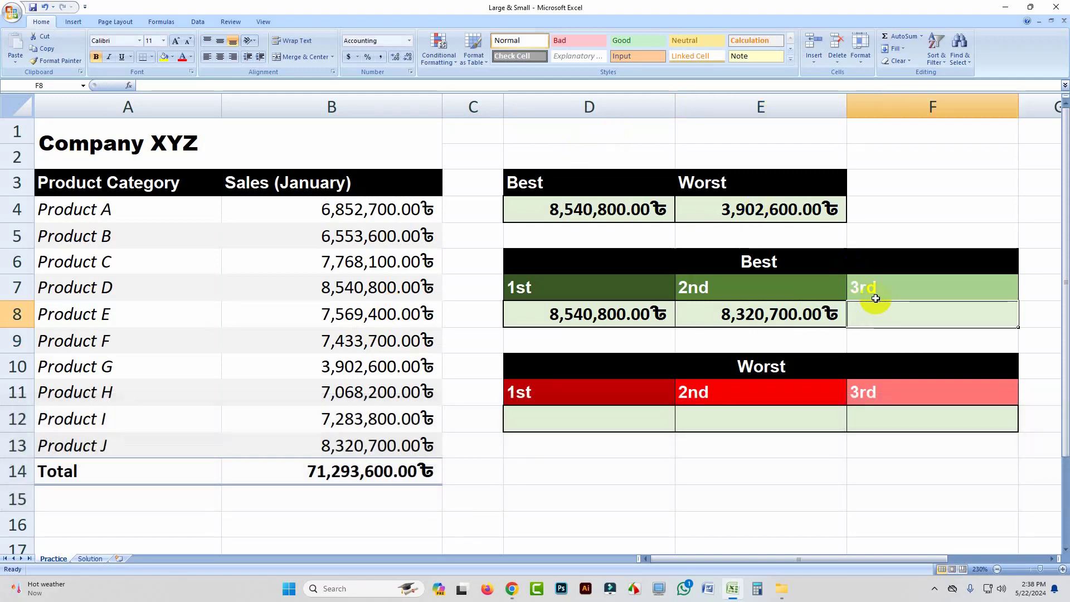
text(=lar)
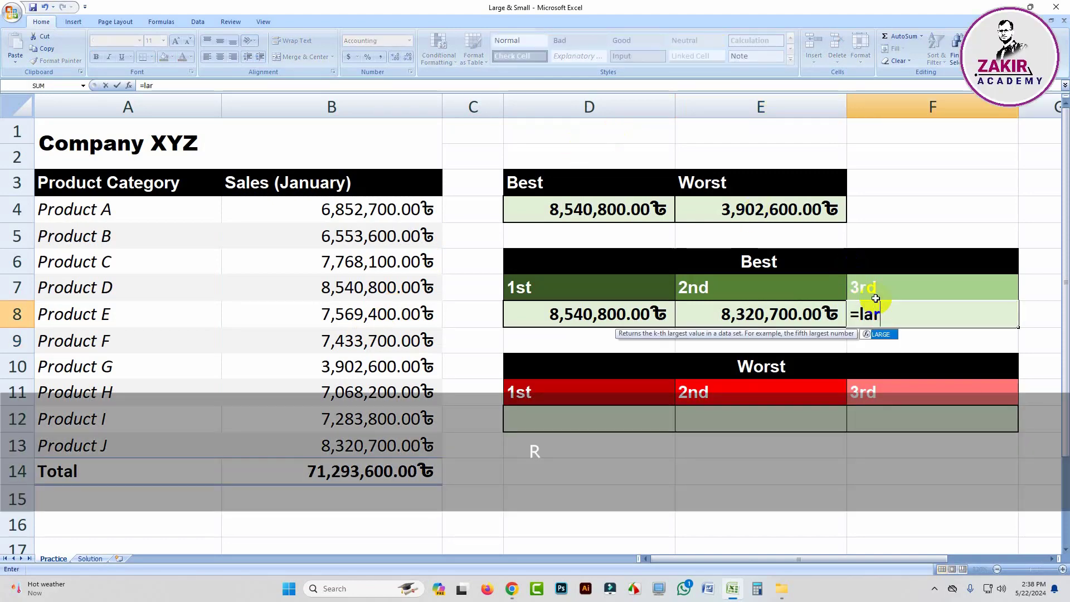
key(Tab)
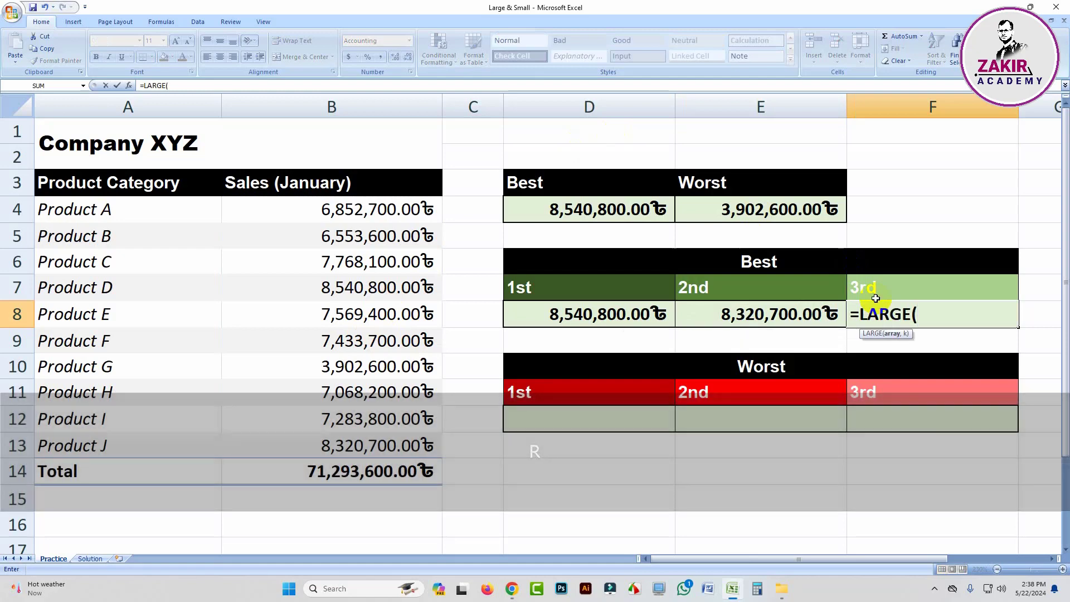
drag(382, 210, 390, 437)
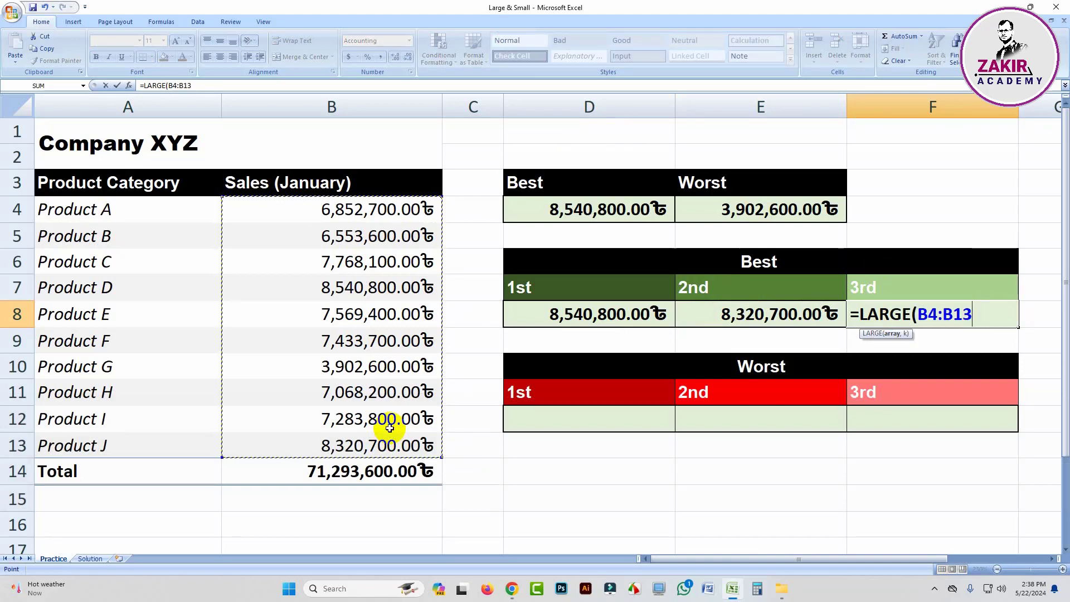
text(,3)
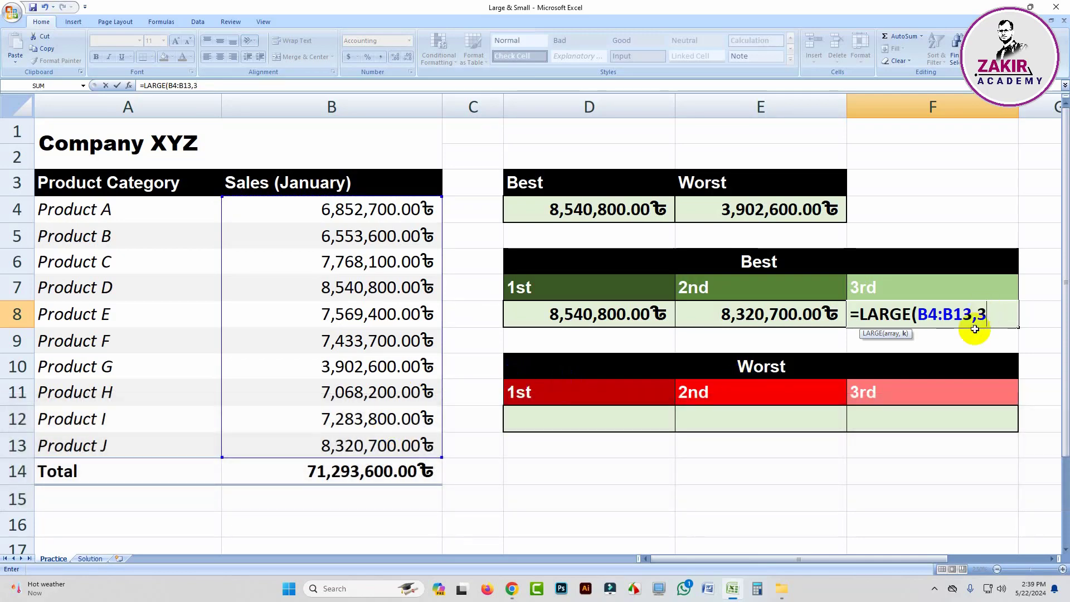
text())
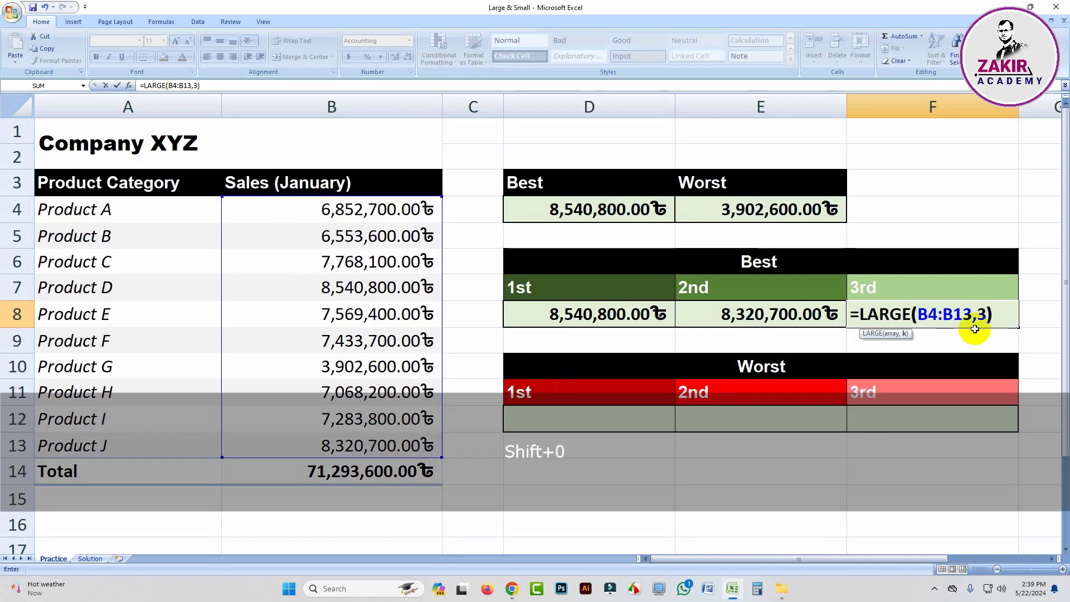
key(Return)
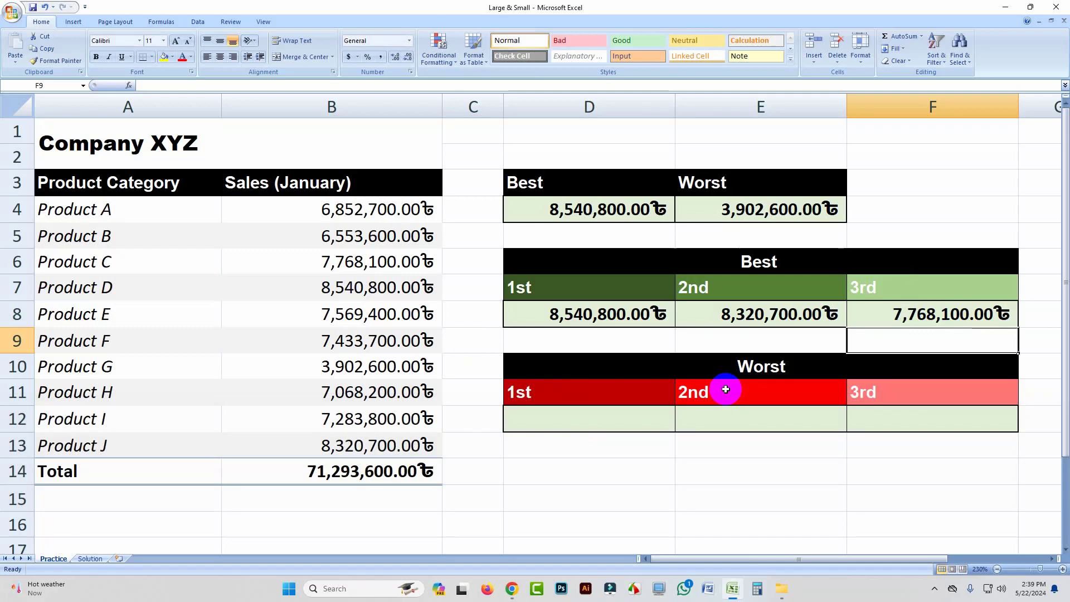
Enter =SMALL(B4:B13,1) in cell D12 to return the 1st worst January sales.
click(571, 428)
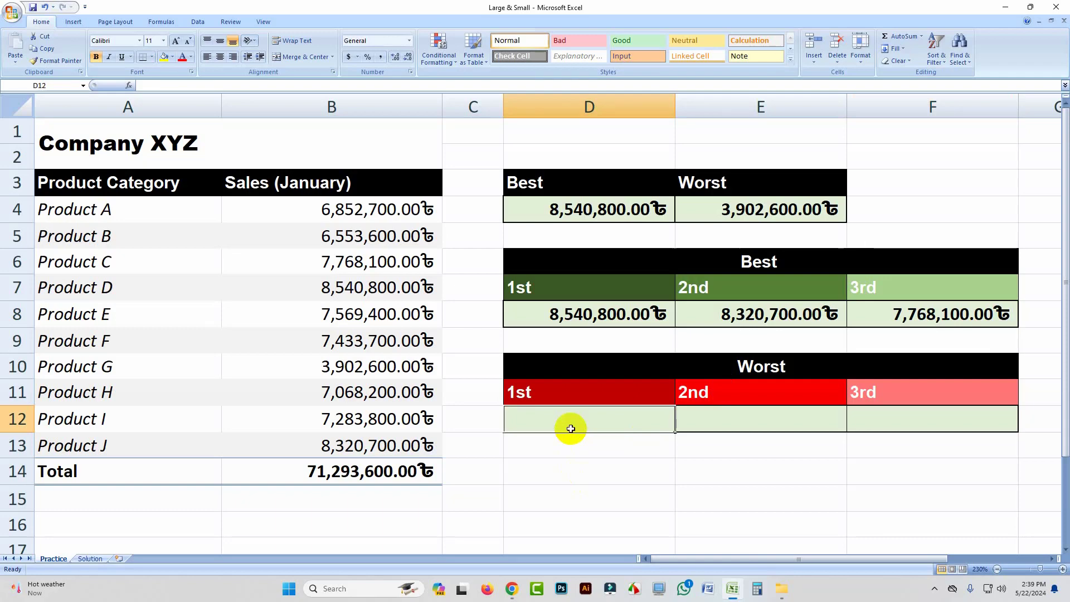
text(=)
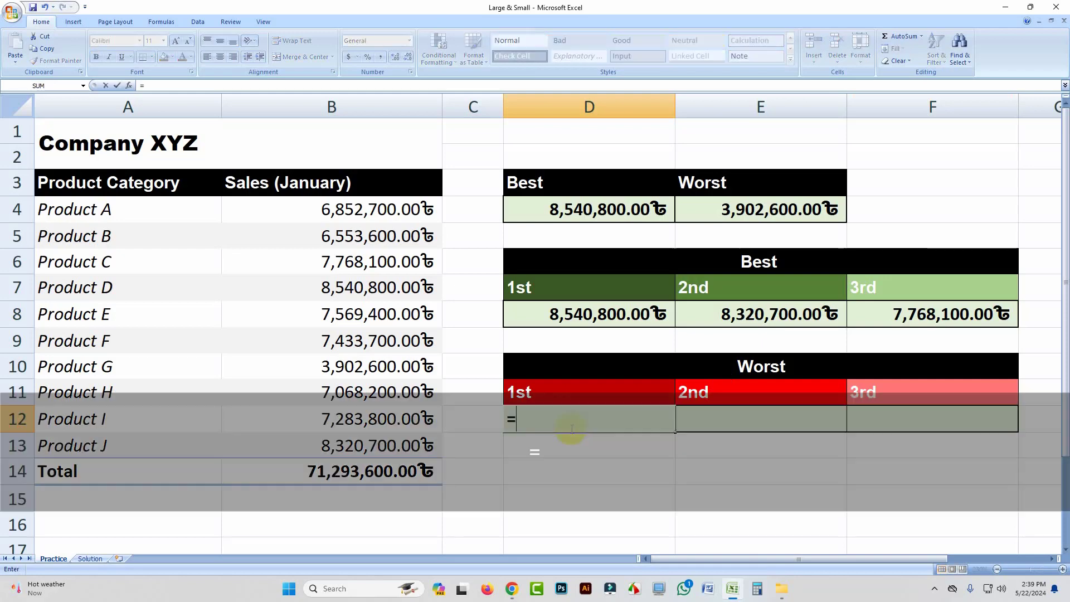
text(sm)
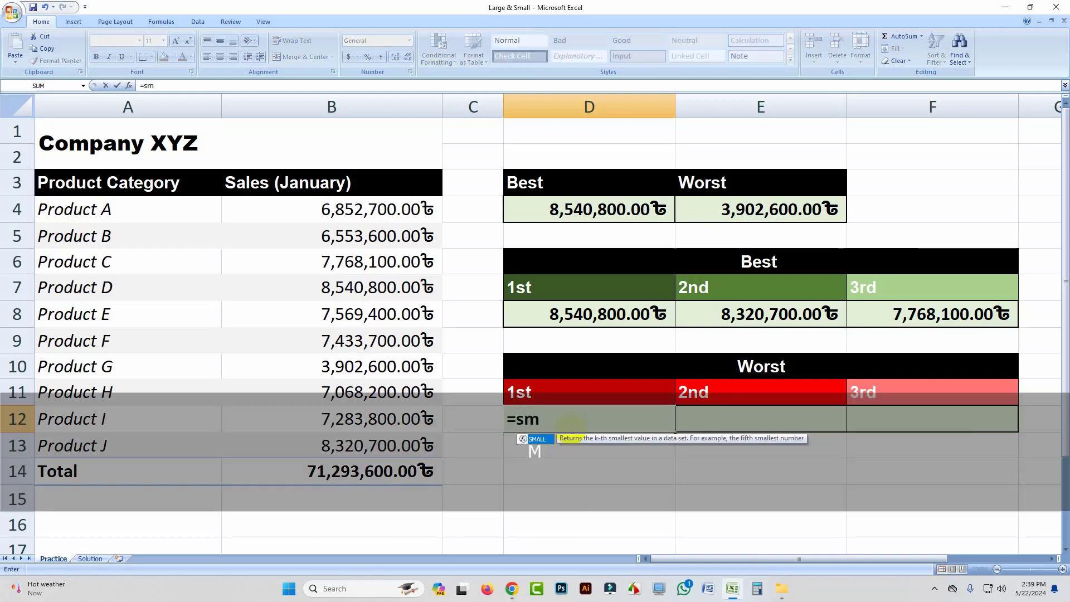
key(Tab)
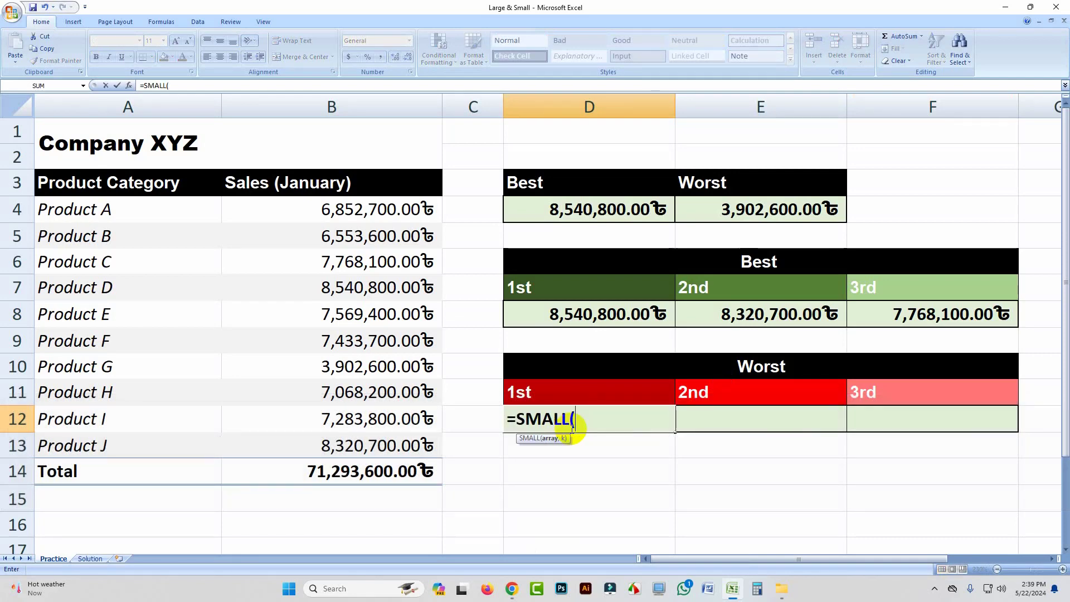
drag(377, 208, 370, 444)
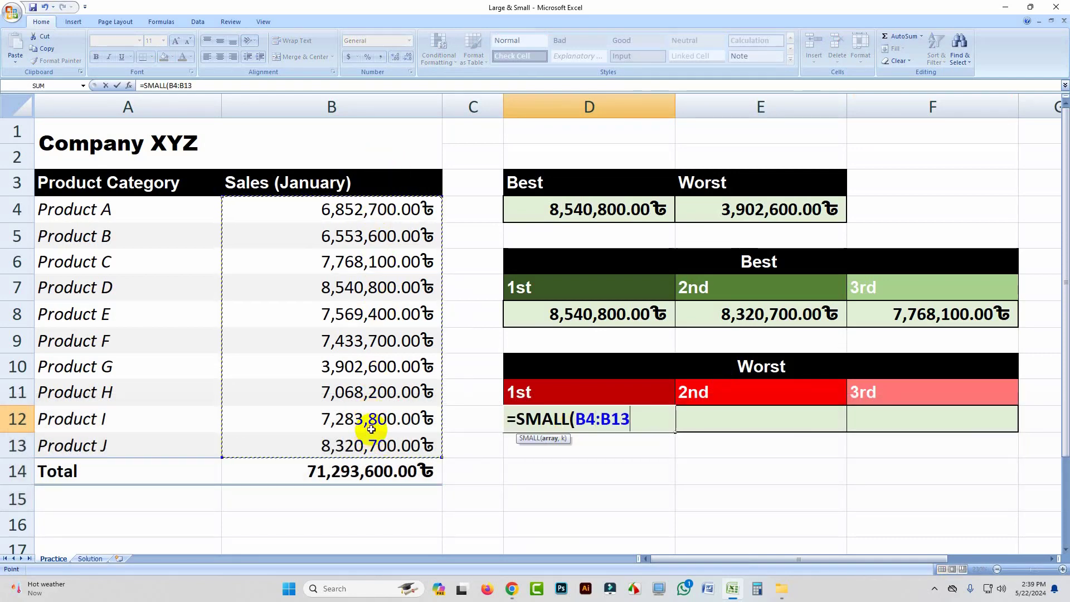
text(,)
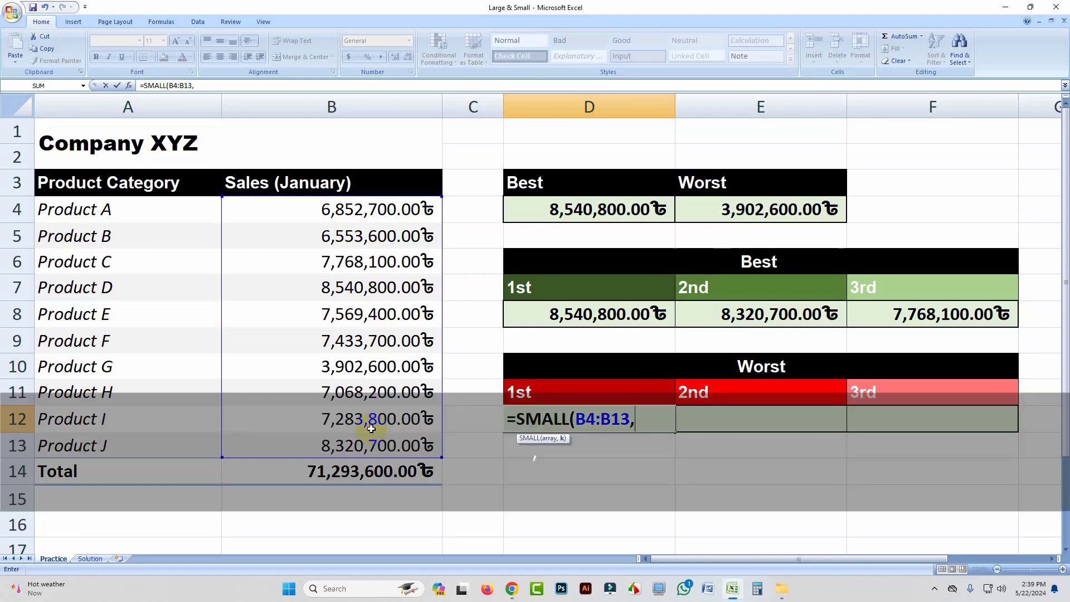
text(1))
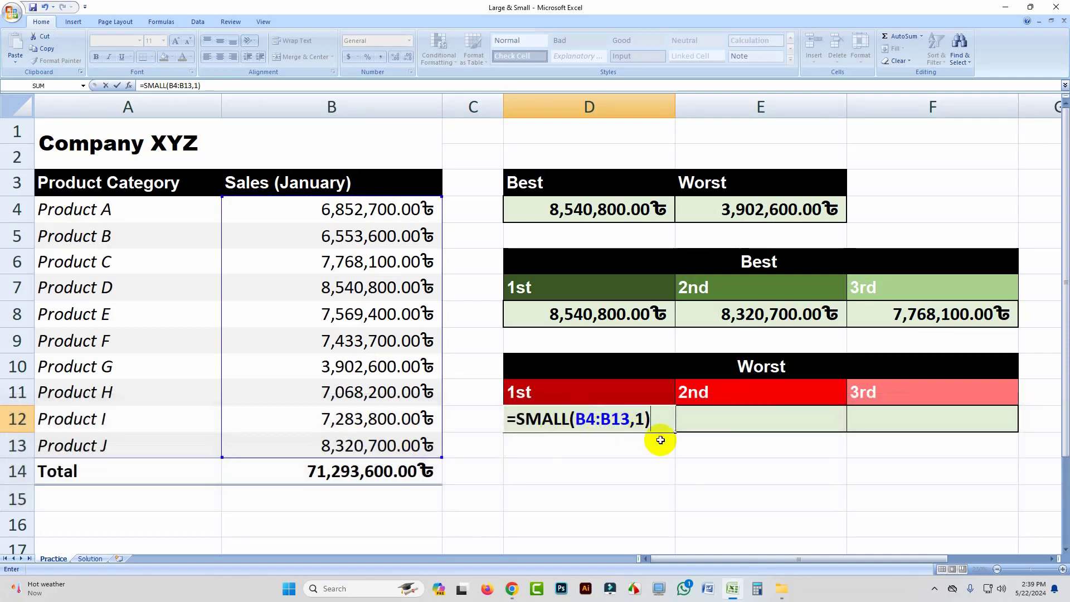
key(Return)
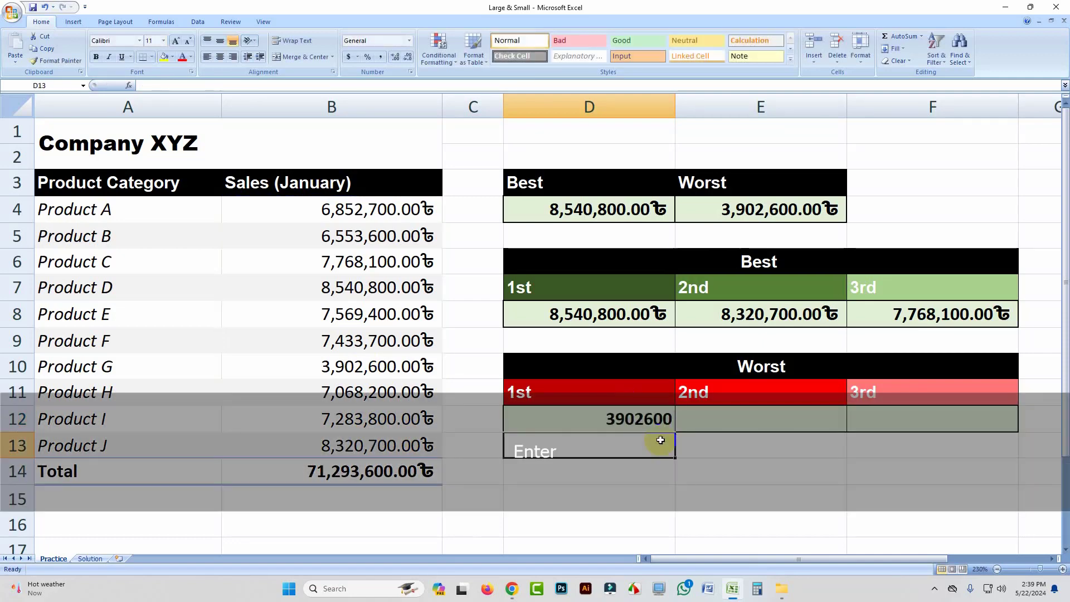
click(636, 422)
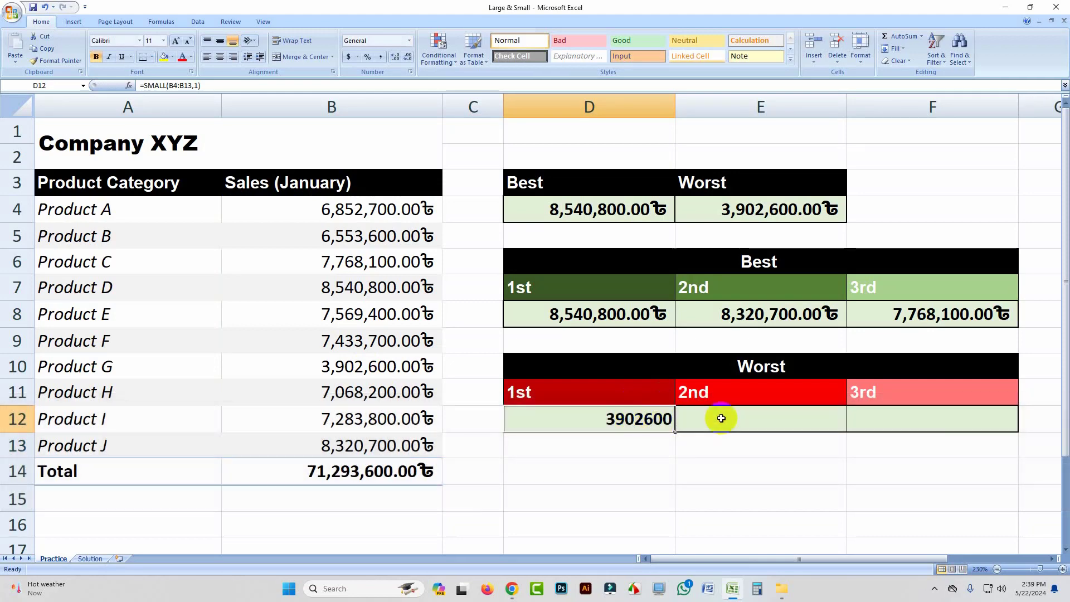
Enter =SMALL(B4:B13,2) in cell E12 to return the 2nd worst January sales.
click(752, 416)
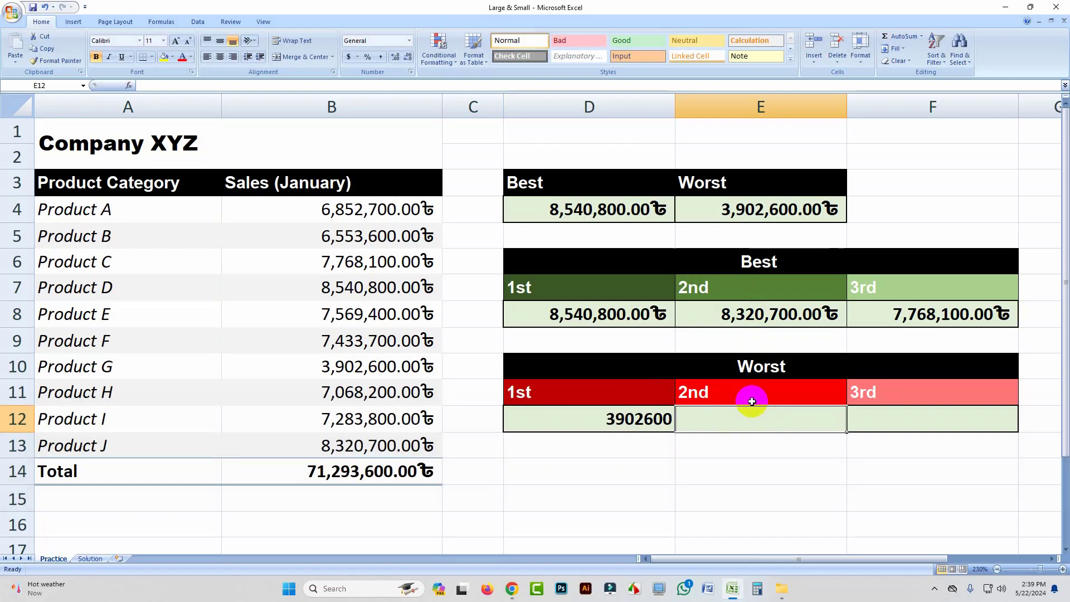
text(=sma)
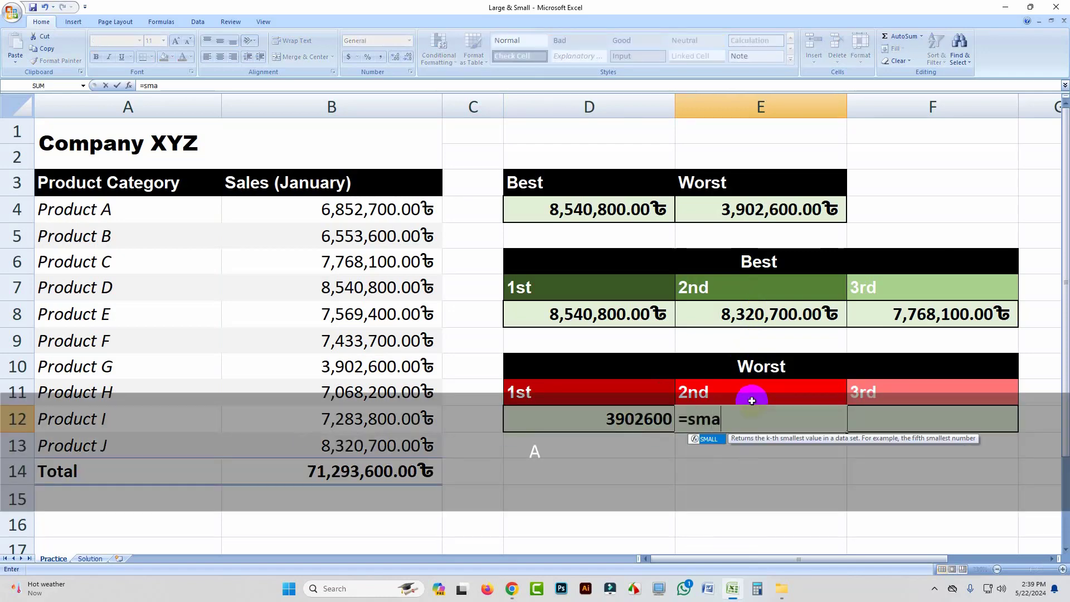
key(Tab)
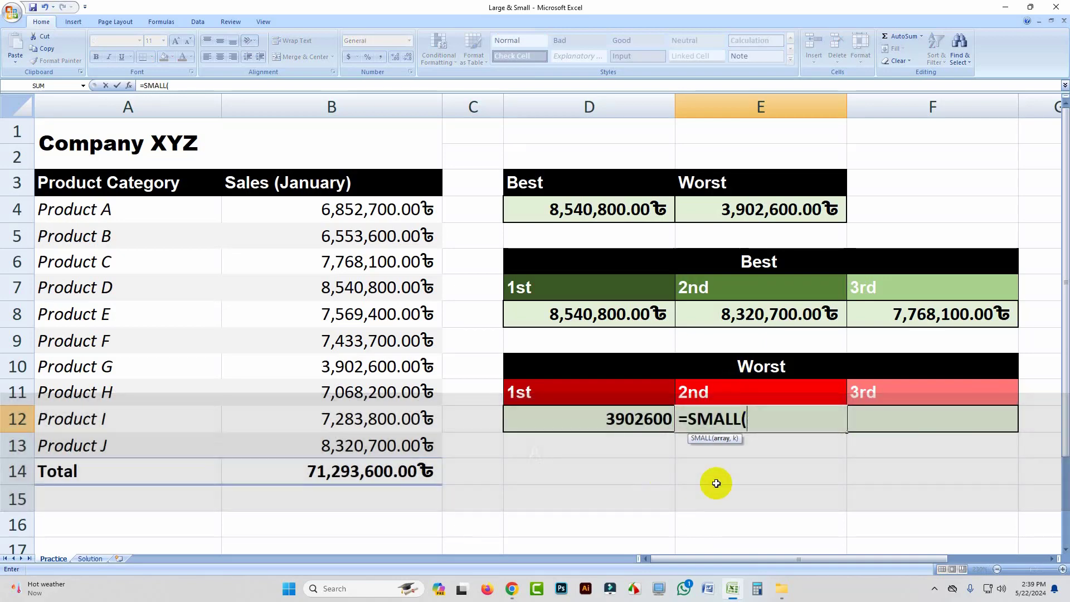
drag(382, 210, 381, 444)
text(,)
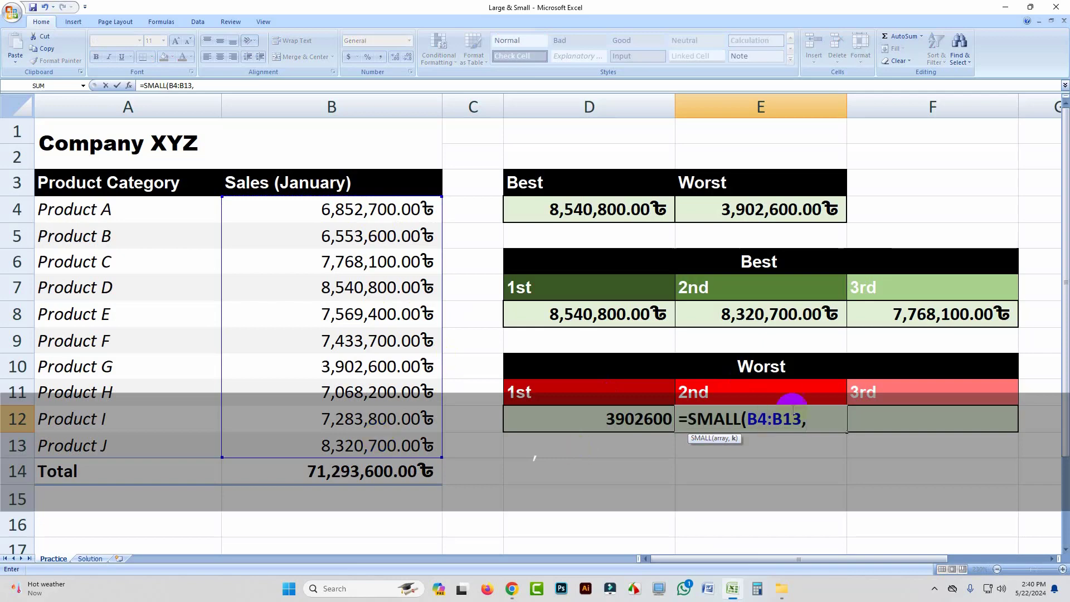
text(2))
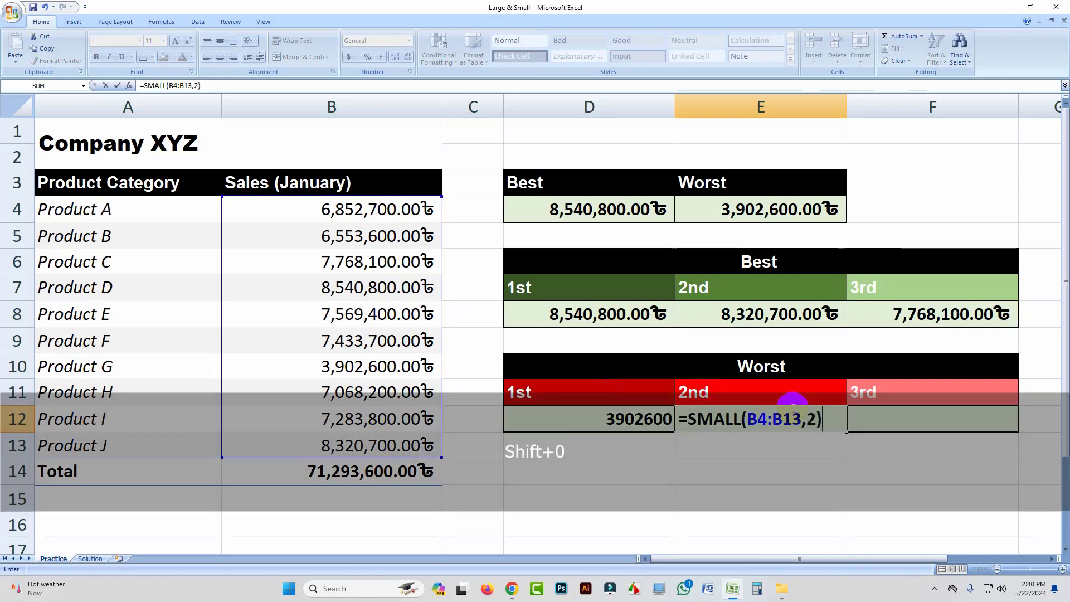
key(Return)
Enter =SMALL(B4:B13,3) in cell F12 to return the 3rd worst January sales.
click(899, 412)
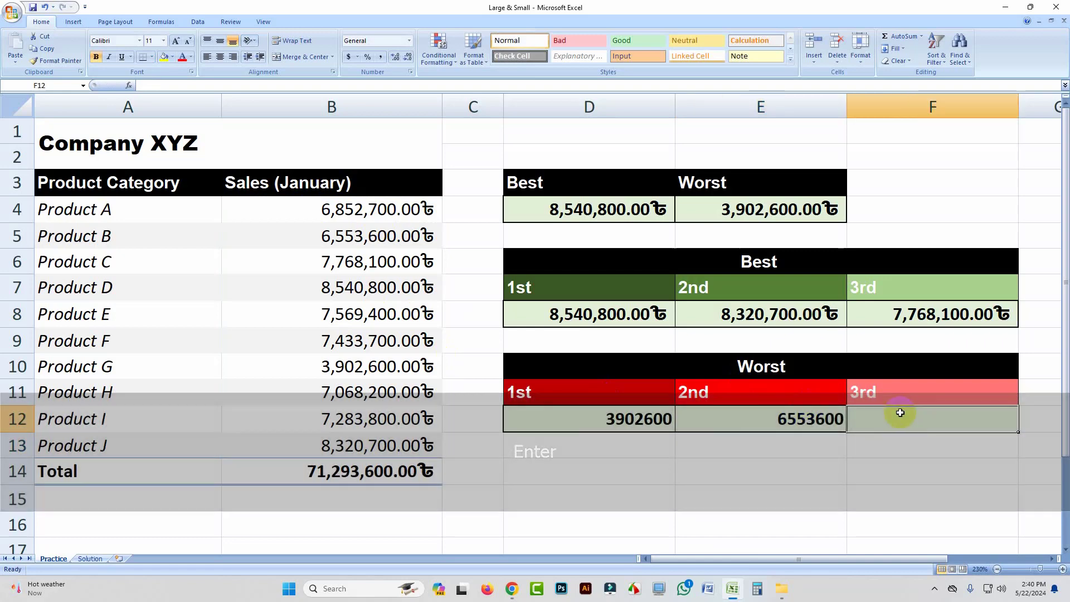
text(=)
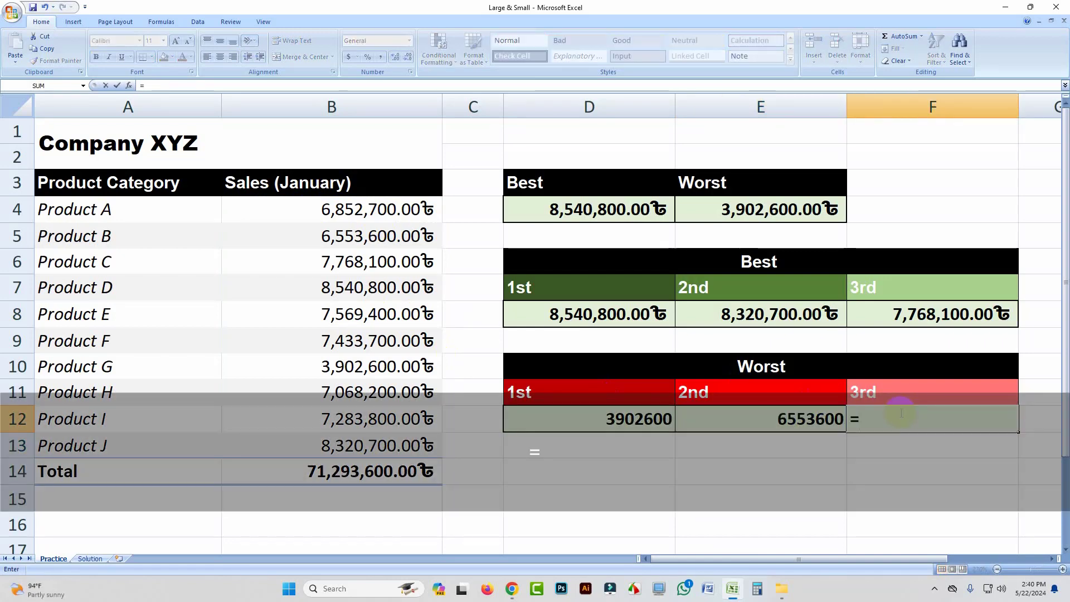
text(sma)
key(Tab)
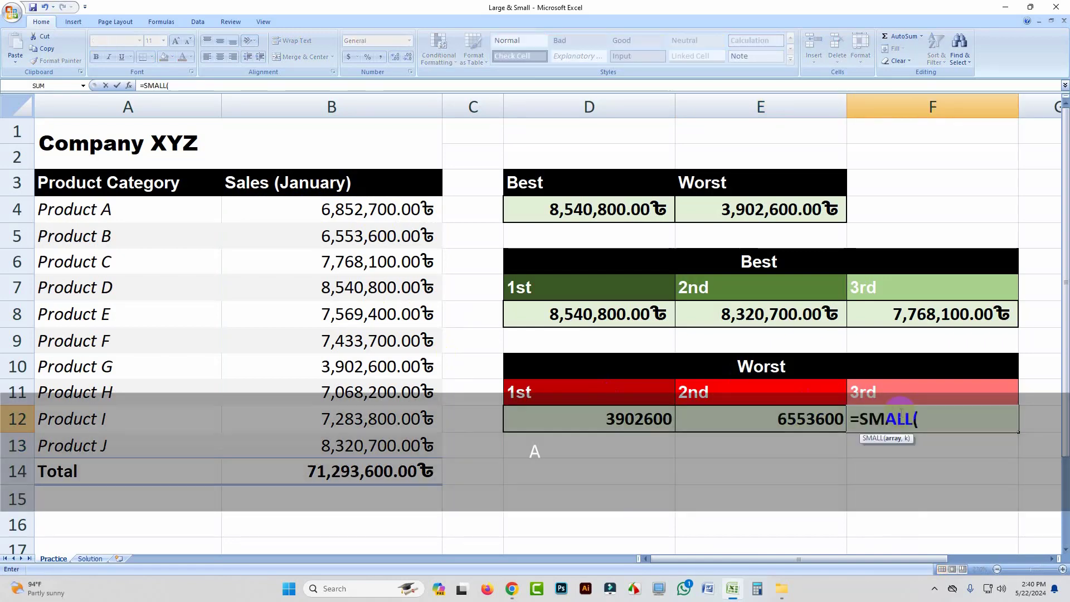
drag(390, 210, 388, 444)
text(,)
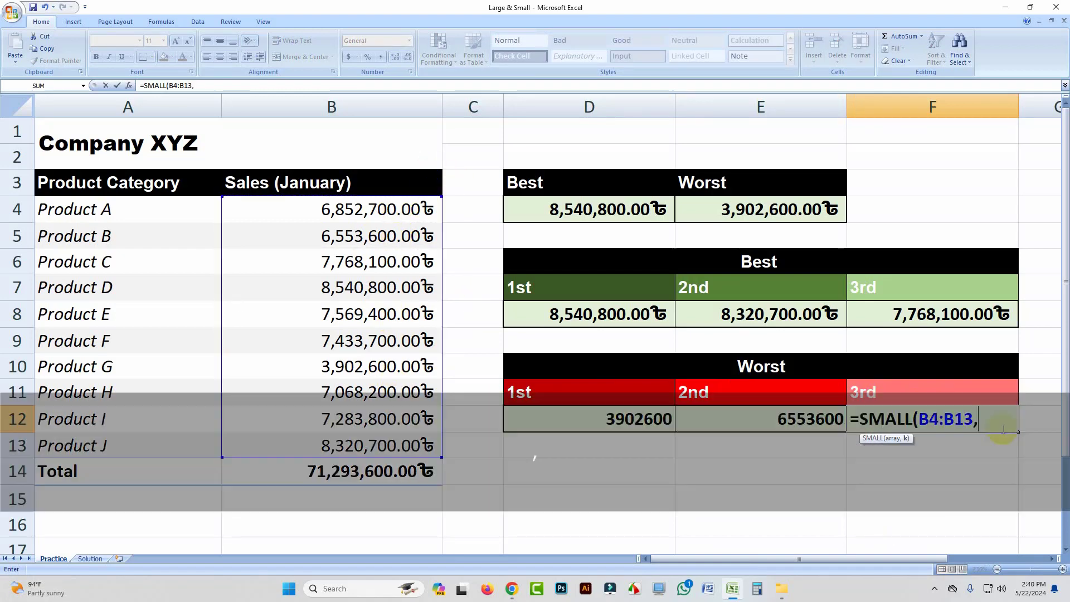
text(3))
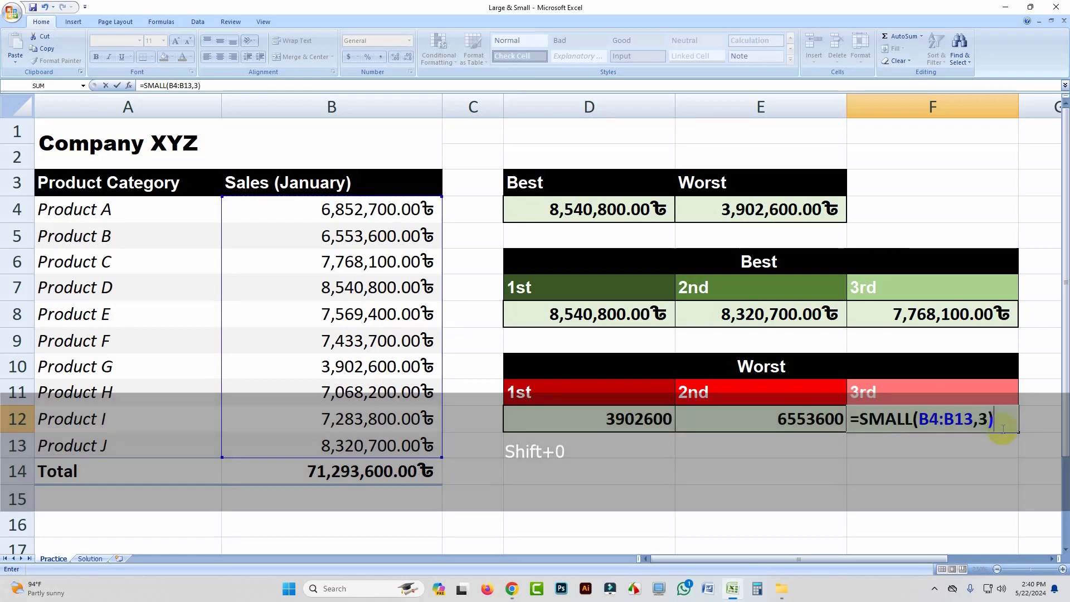
key(Return)
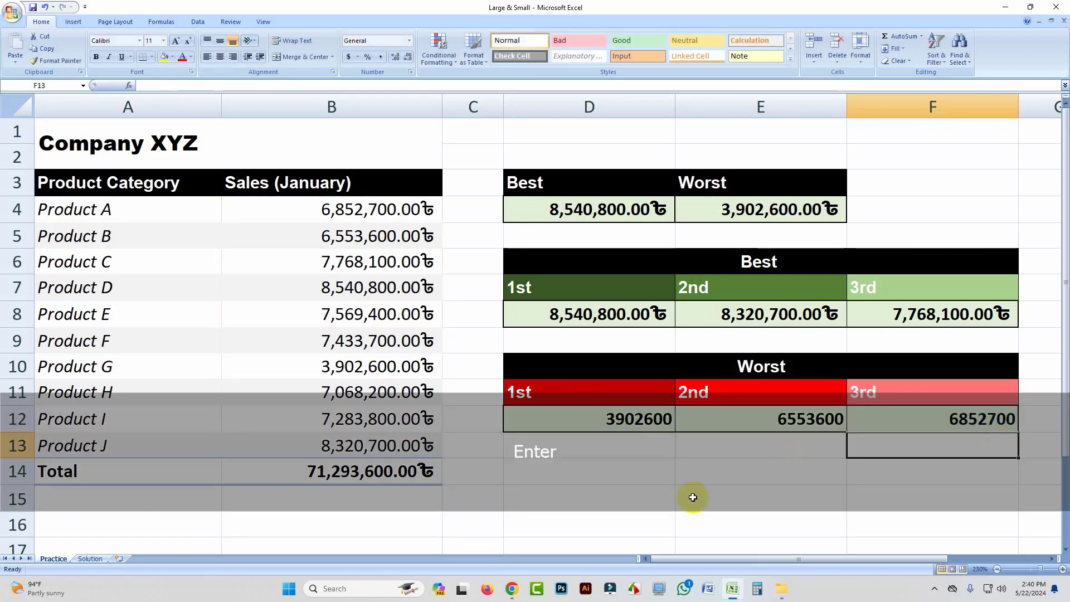
click(665, 462)
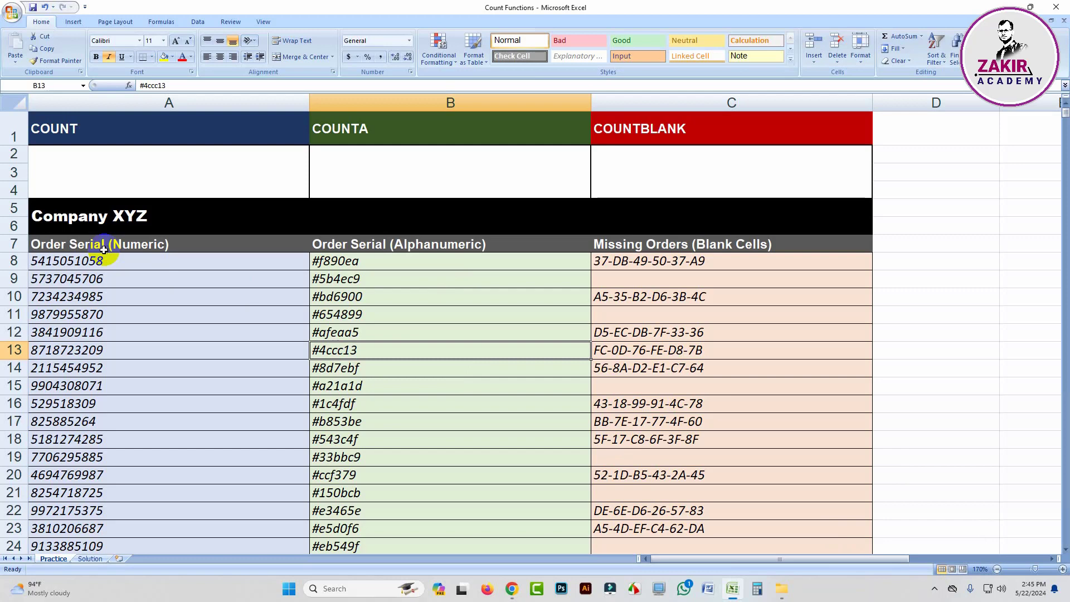
click(166, 263)
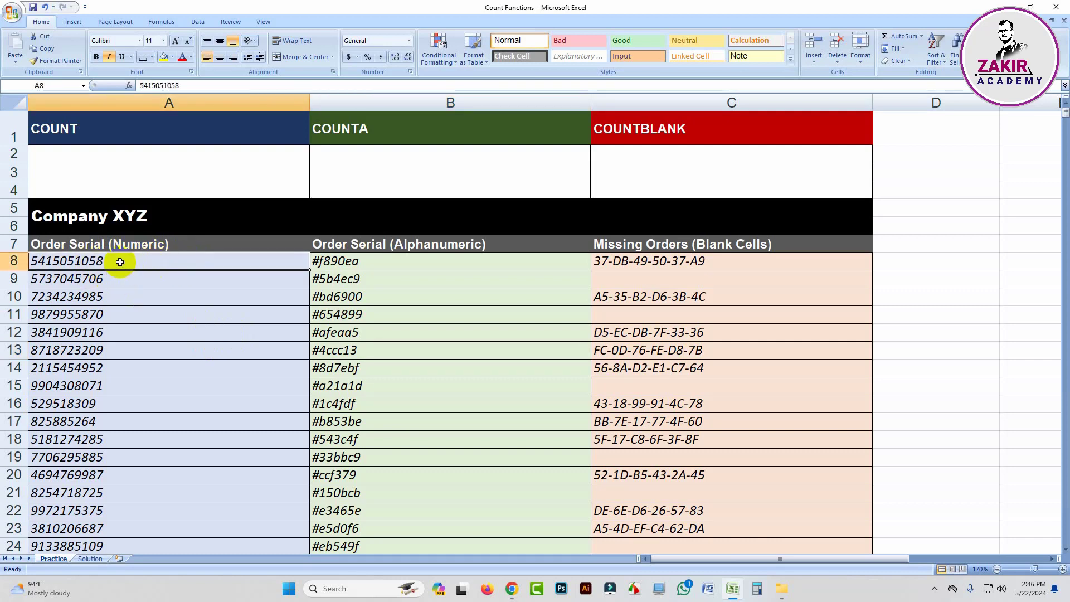
drag(115, 267, 131, 469)
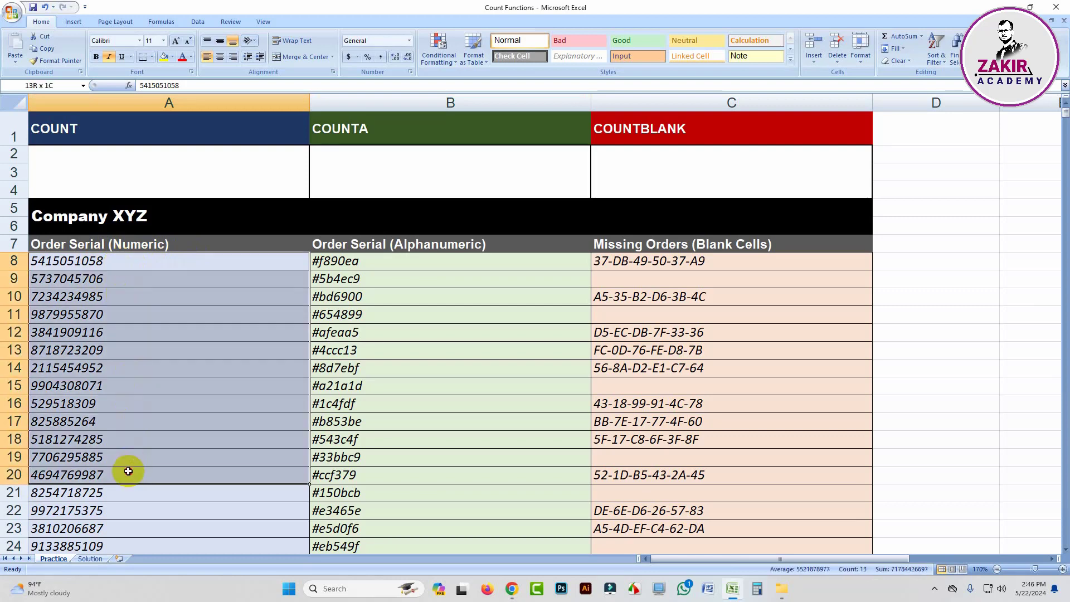
click(146, 354)
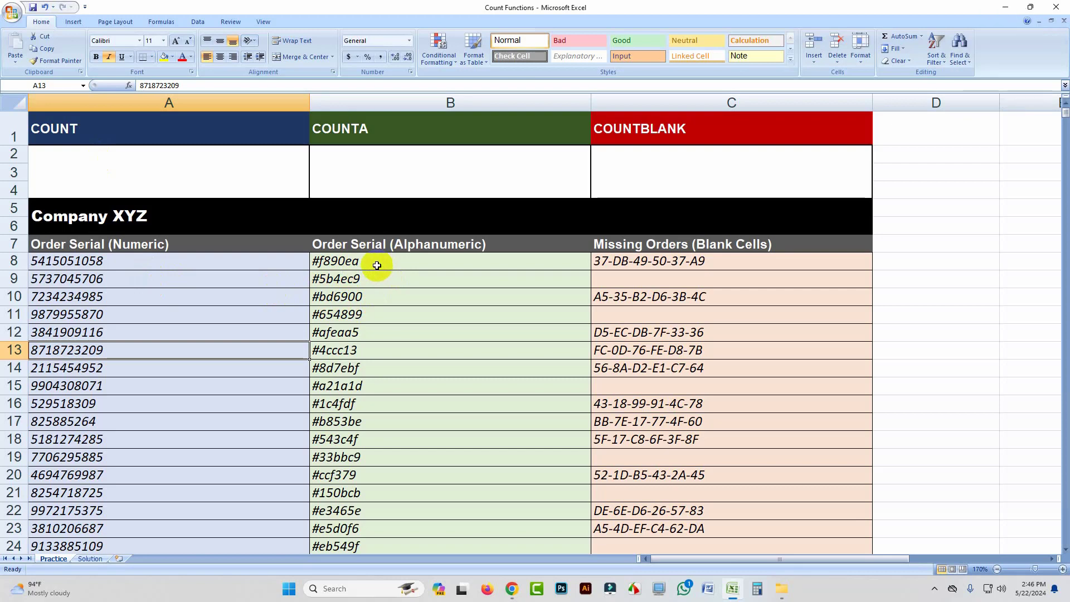
click(354, 149)
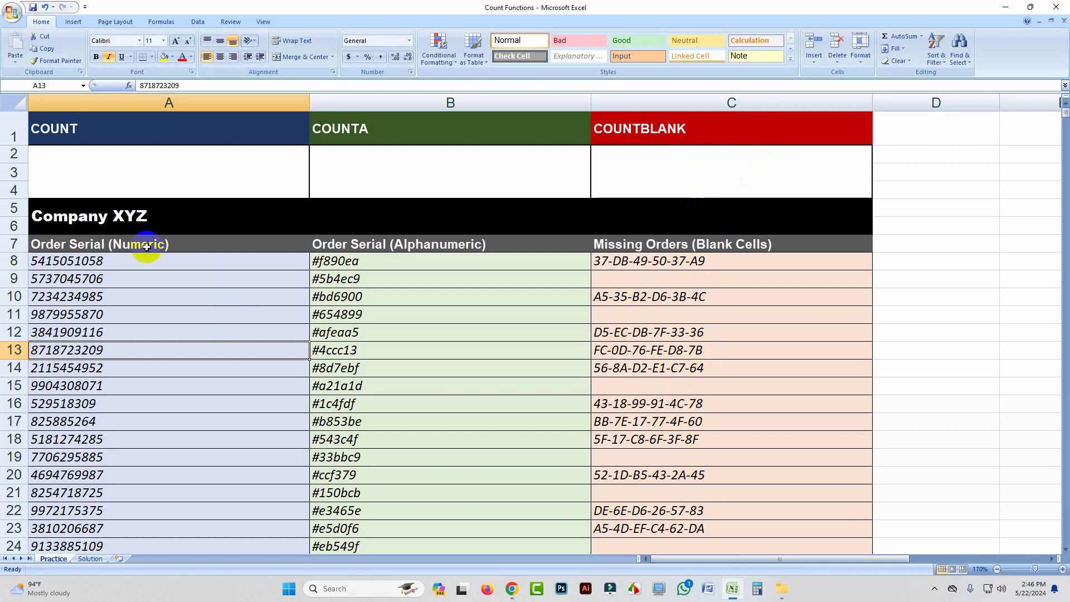
Enter =COUNT(A8:A507) in cell A2 to count the numeric order serials.
click(83, 173)
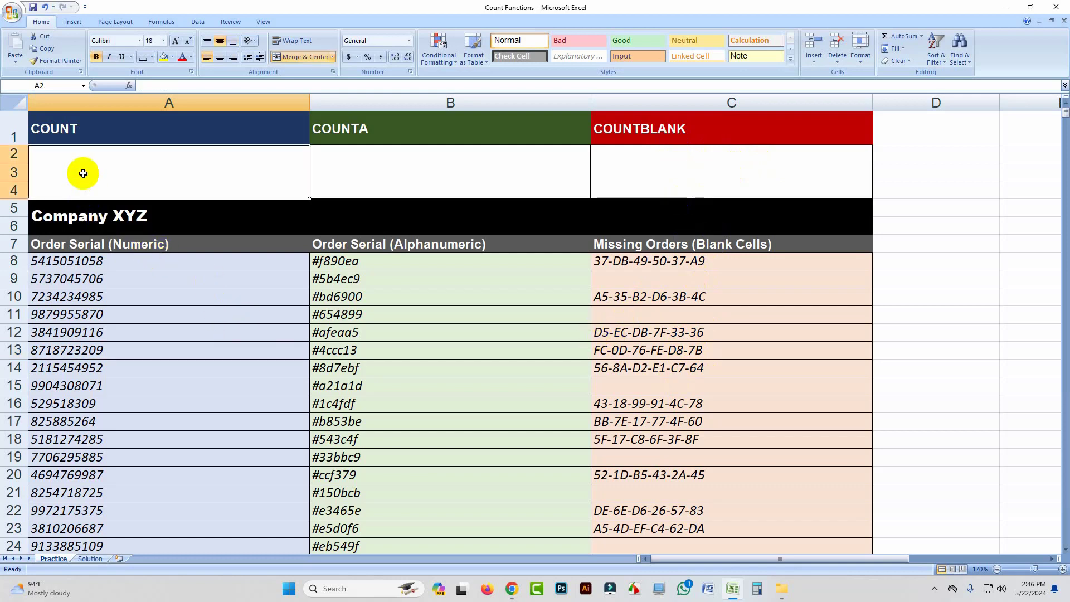
text(=)
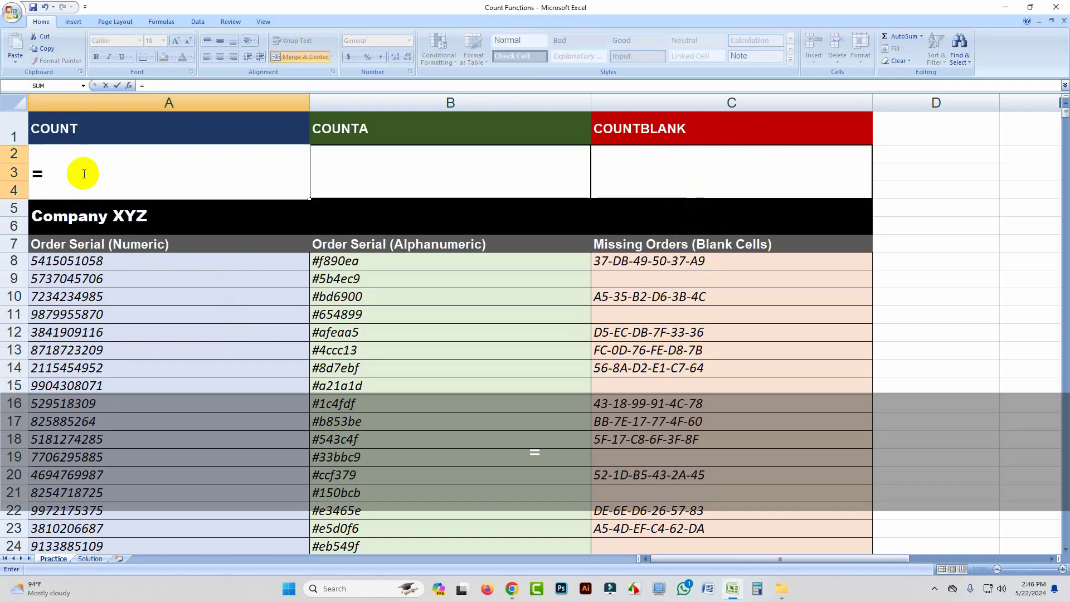
text(c)
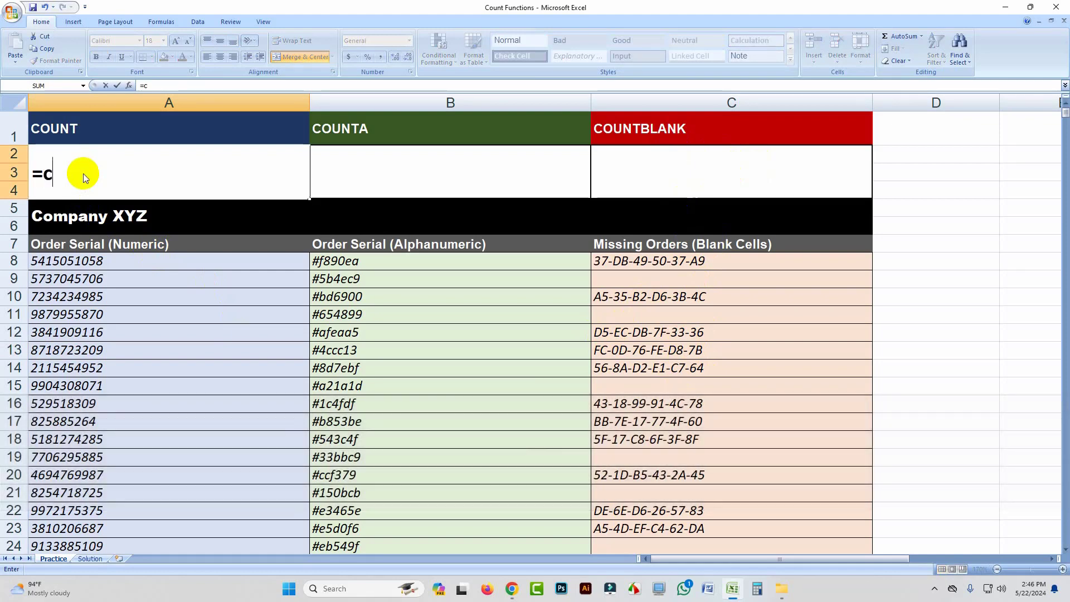
text(ount)
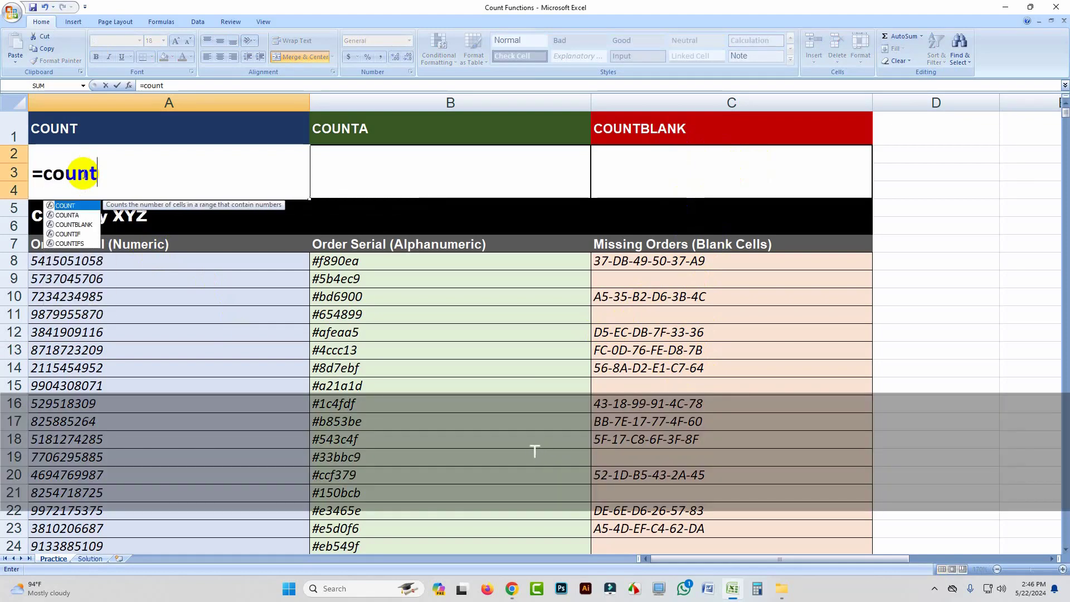
key(Tab)
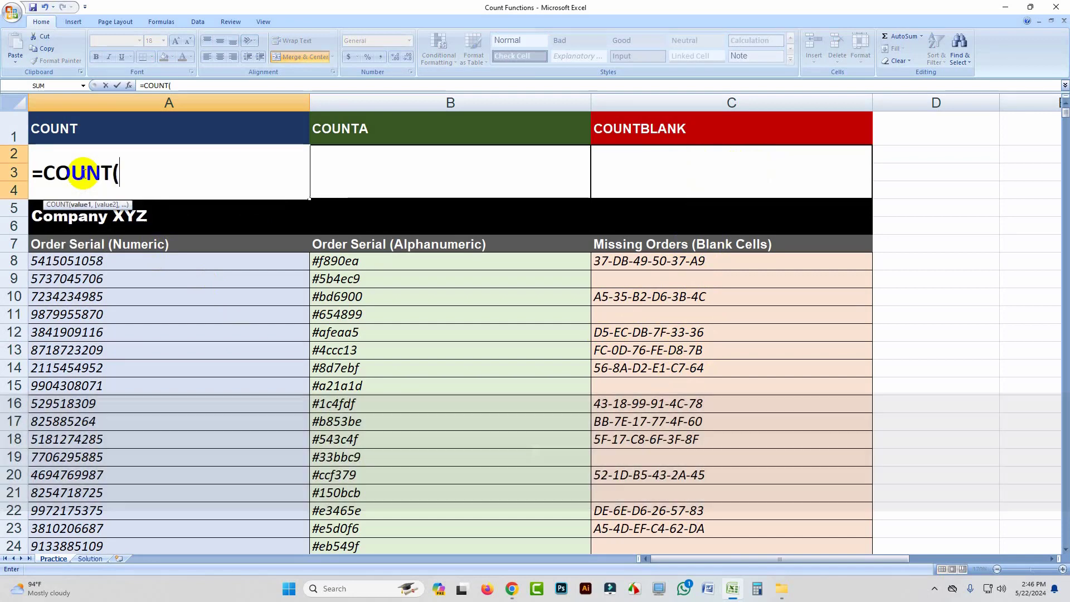
click(136, 262)
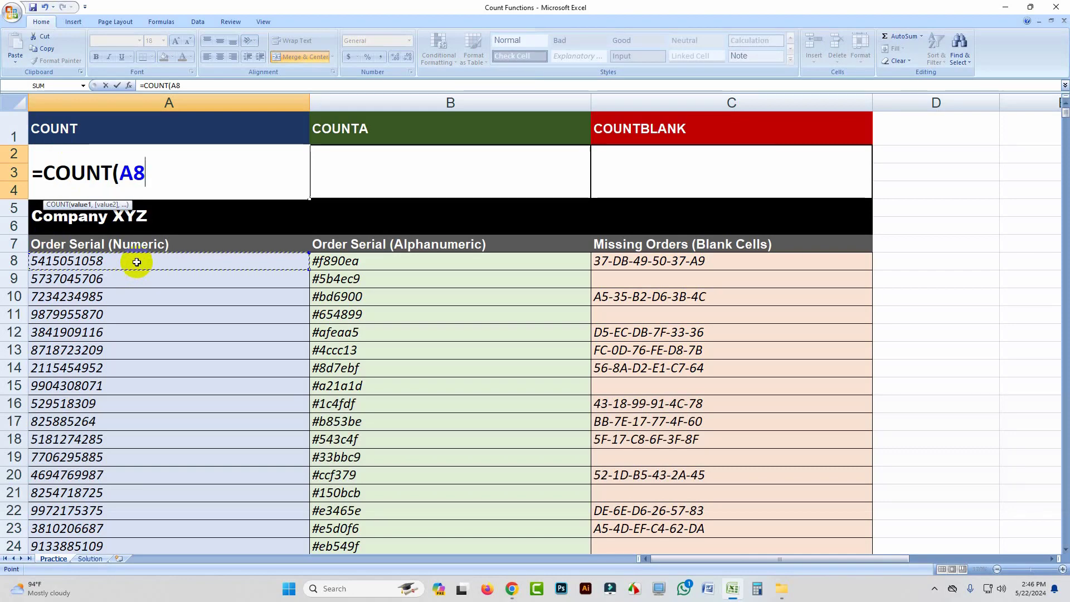
key(shift)
key(ctrl+shift+Down)
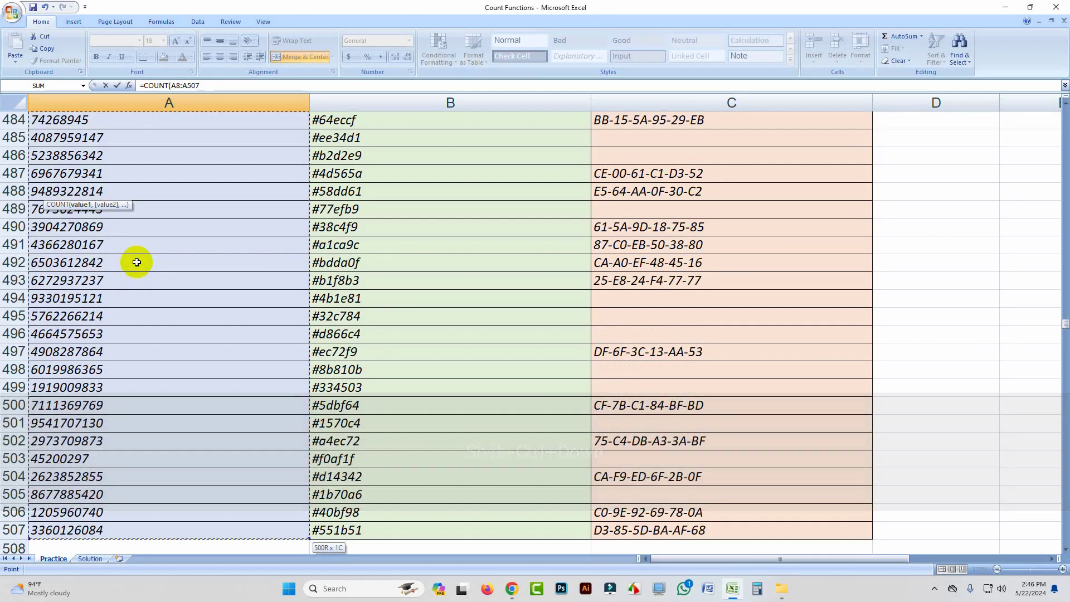
key(shift)
text())
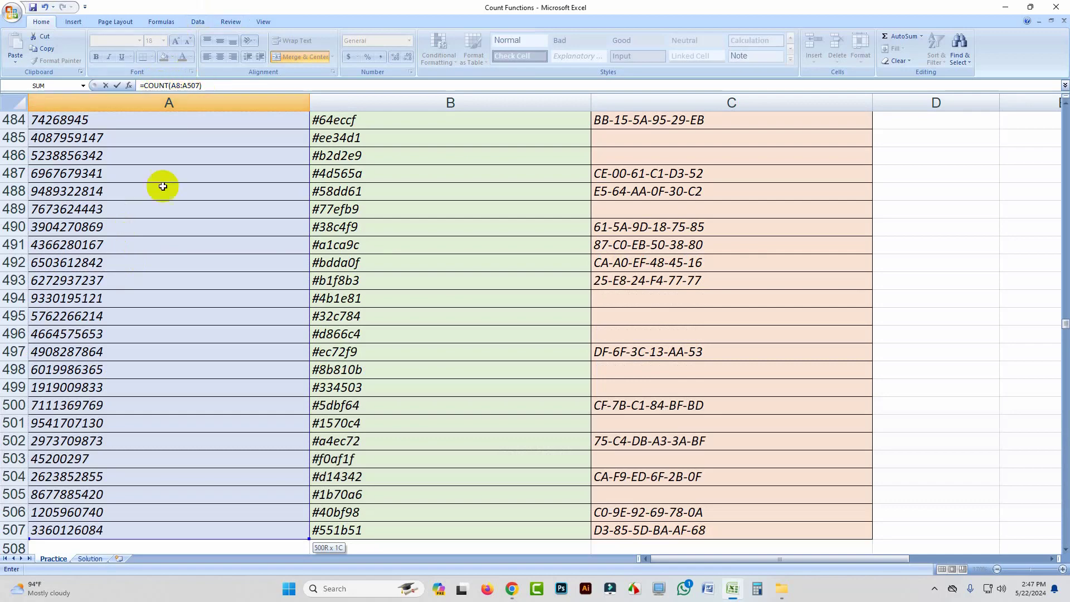
scroll(184, 220, up, 10)
scroll(186, 218, up, 4)
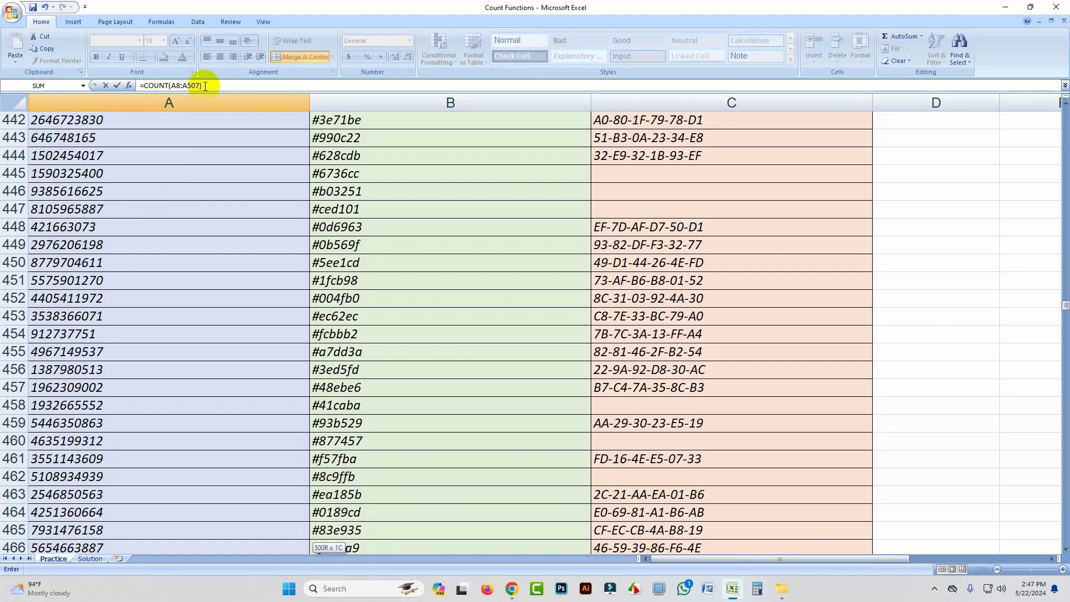
key(Return)
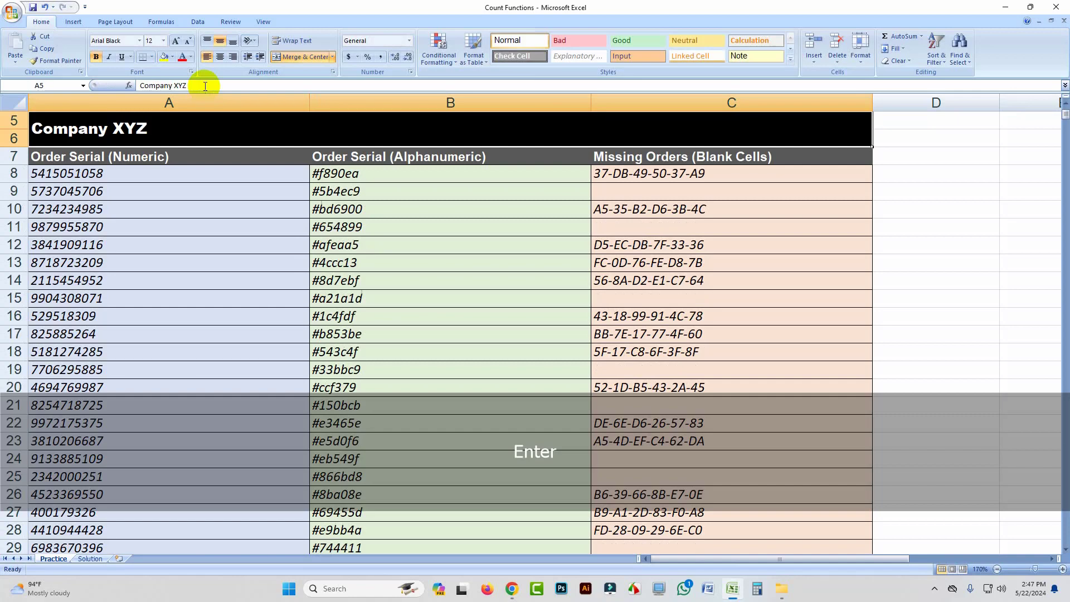
scroll(232, 287, up, 2)
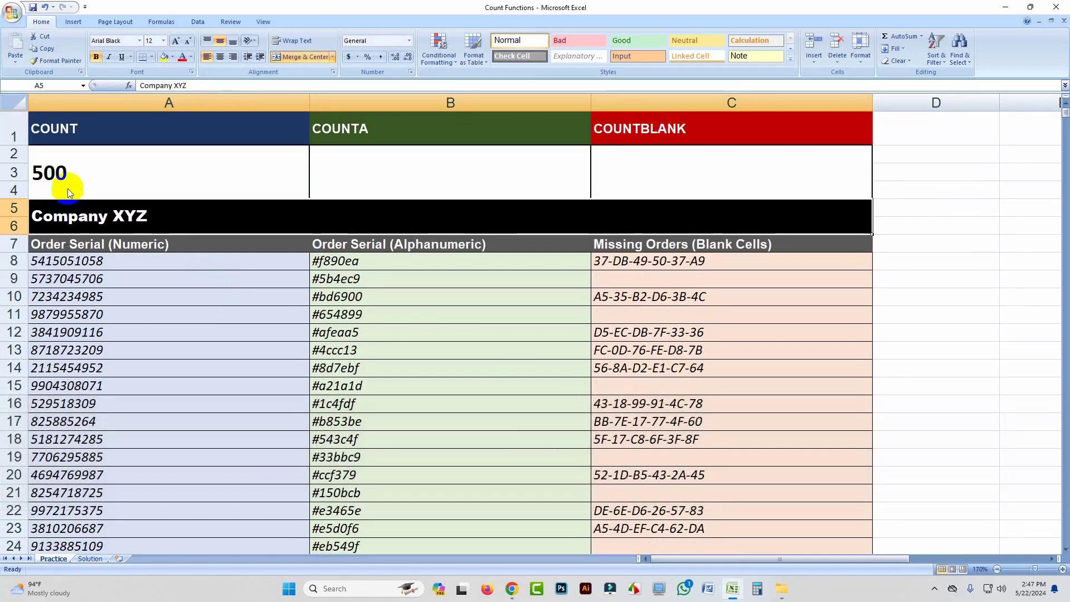
click(68, 189)
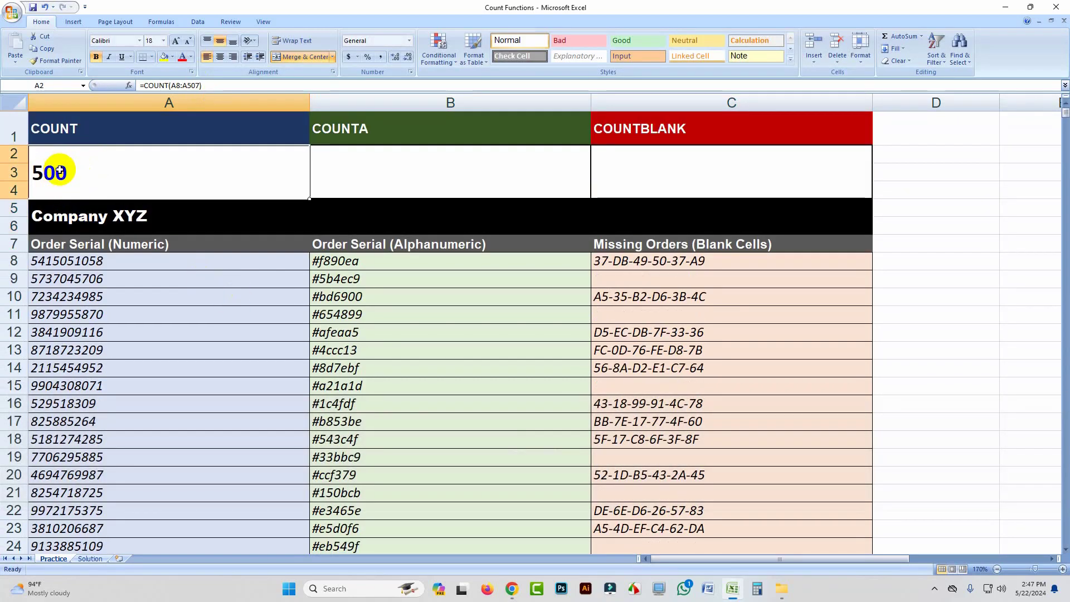
Clear the serial in cell A8 and append "hfgh" to the serial in cell A9 to test the COUNT formula.
click(97, 263)
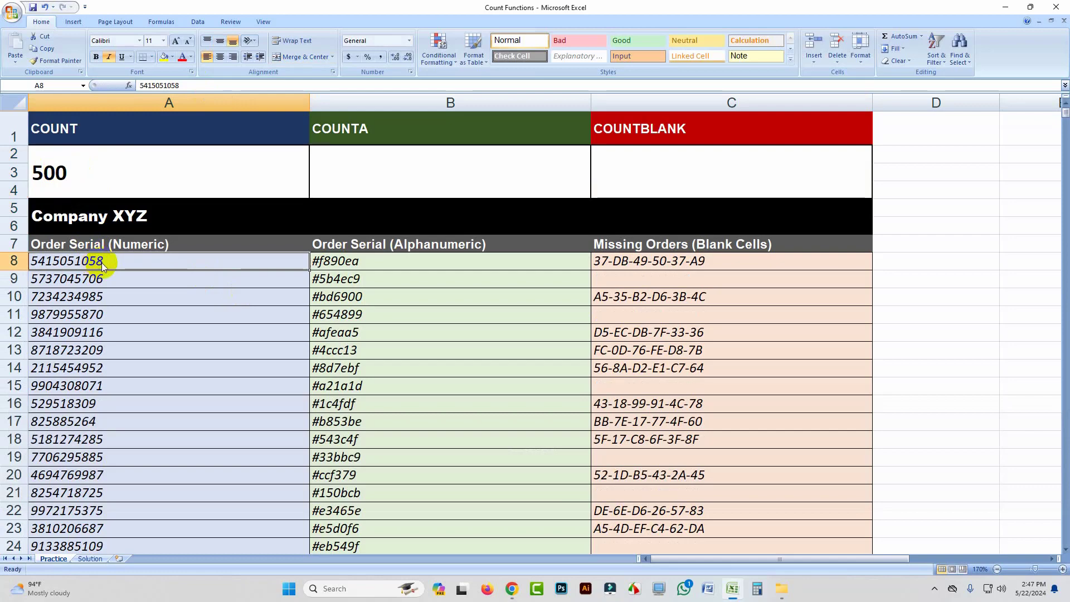
key(Delete)
double_click(112, 282)
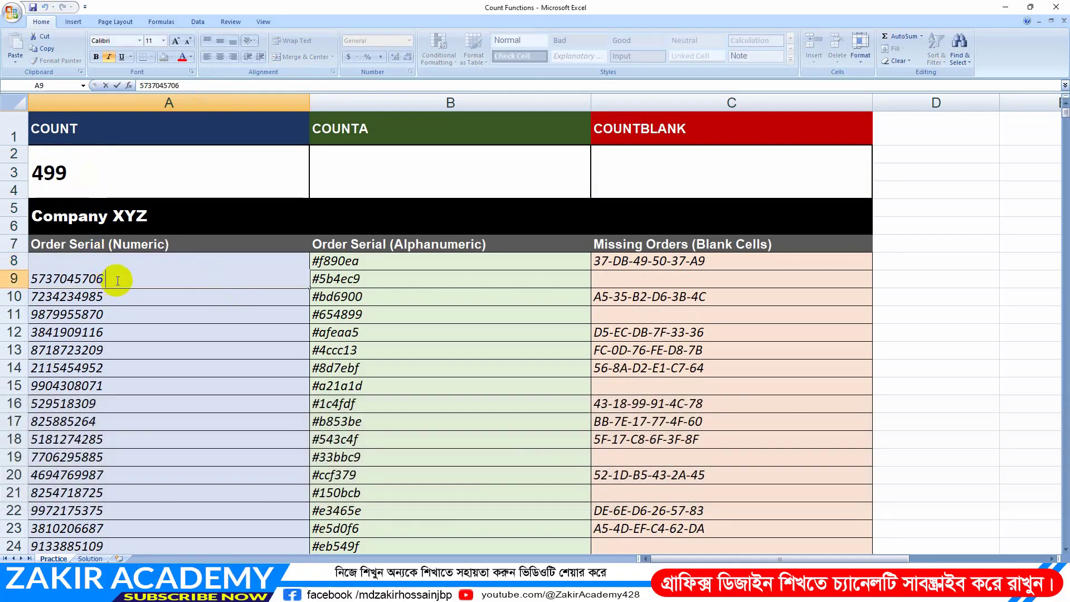
text(hfgh)
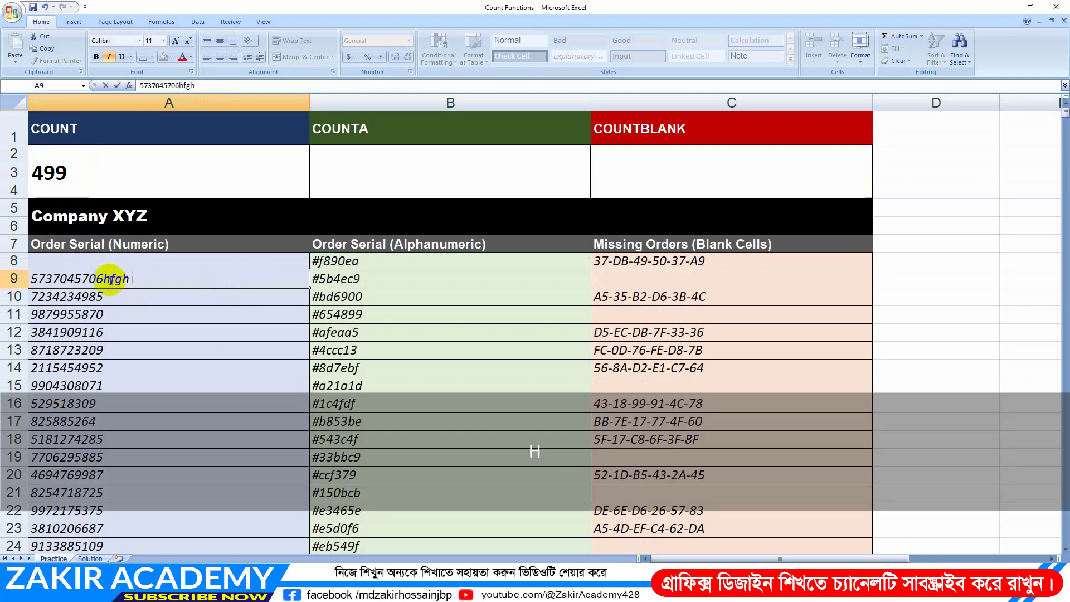
click(130, 314)
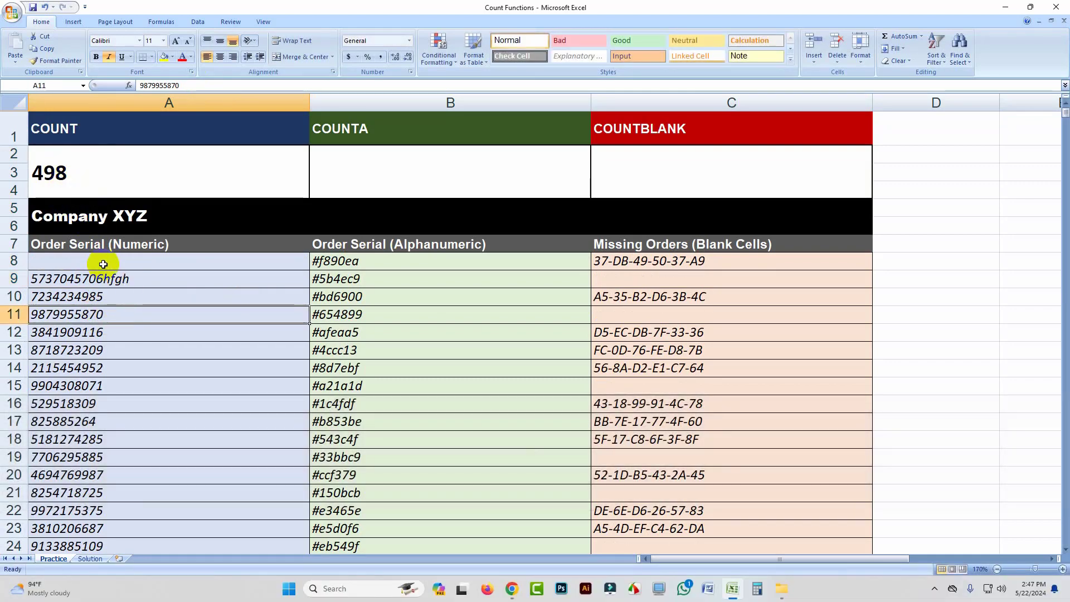
click(112, 278)
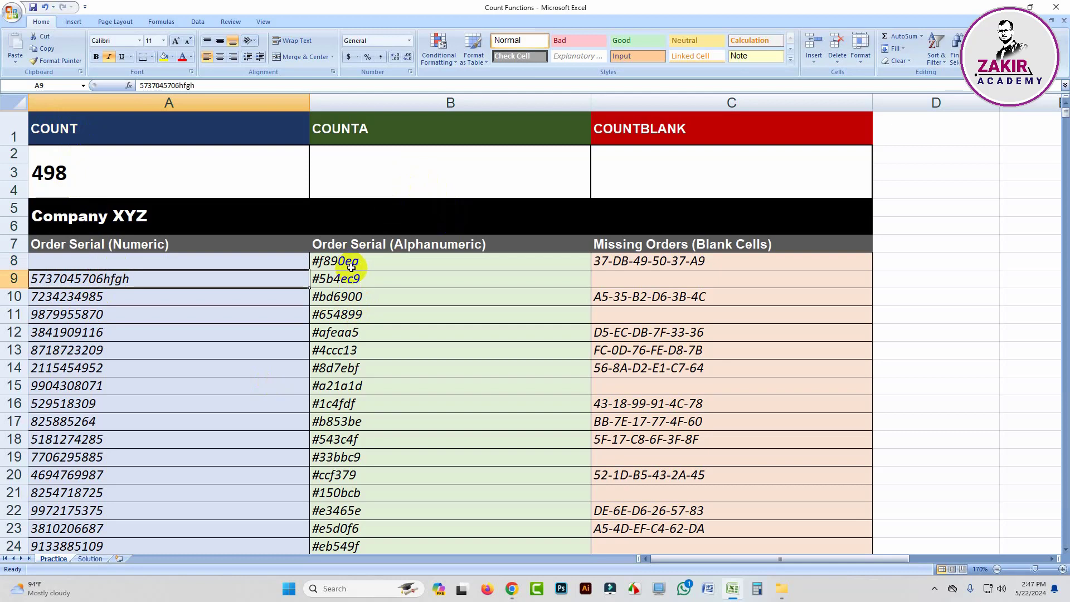
Enter =COUNTA(B8:B507) in cell B2 to count the alphanumeric order serials.
click(362, 171)
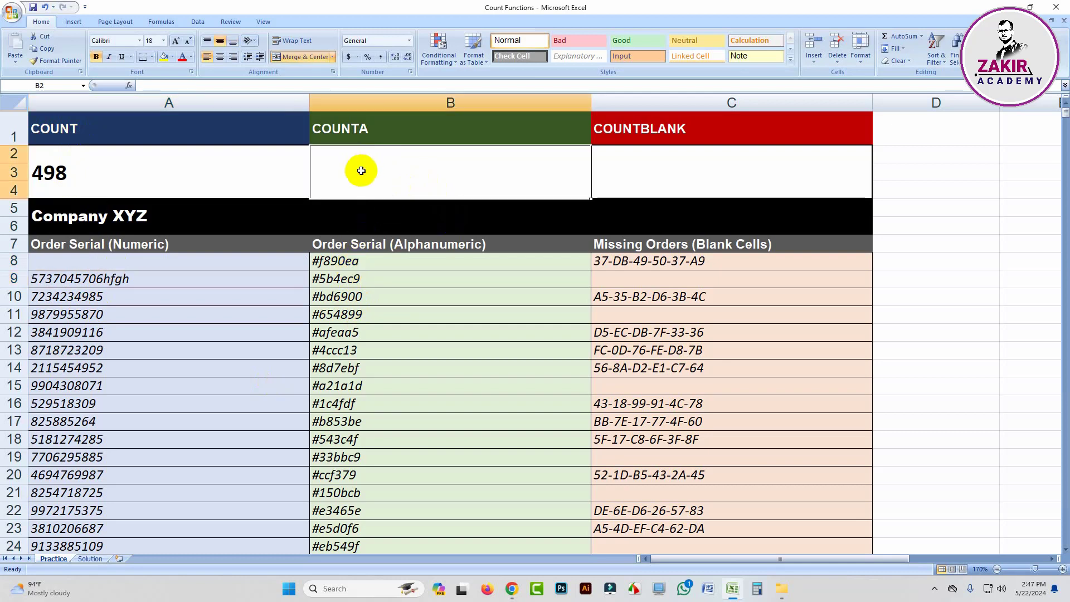
text(=)
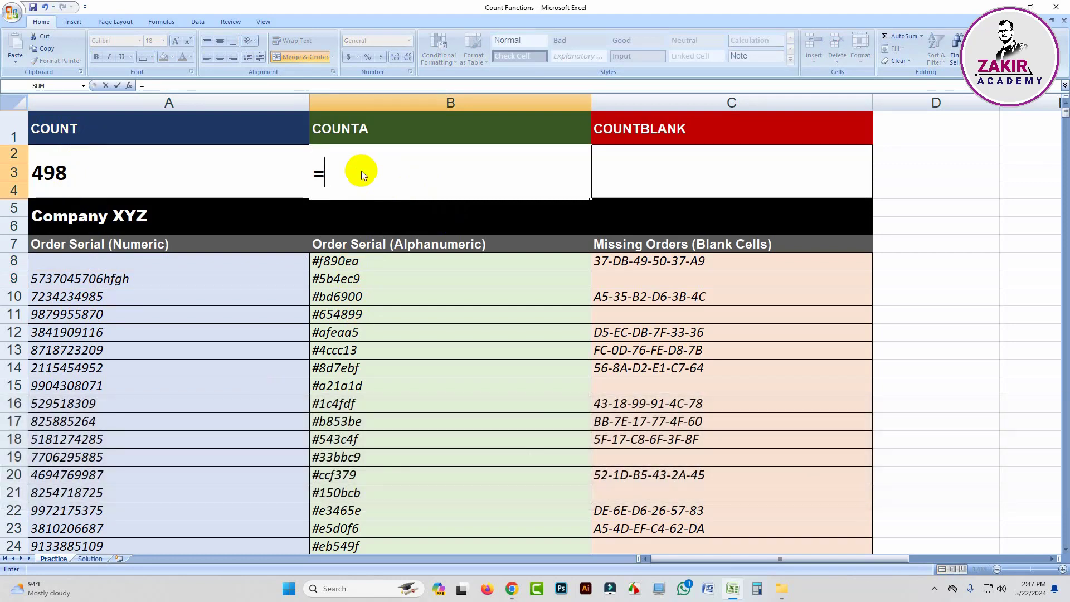
text(counta)
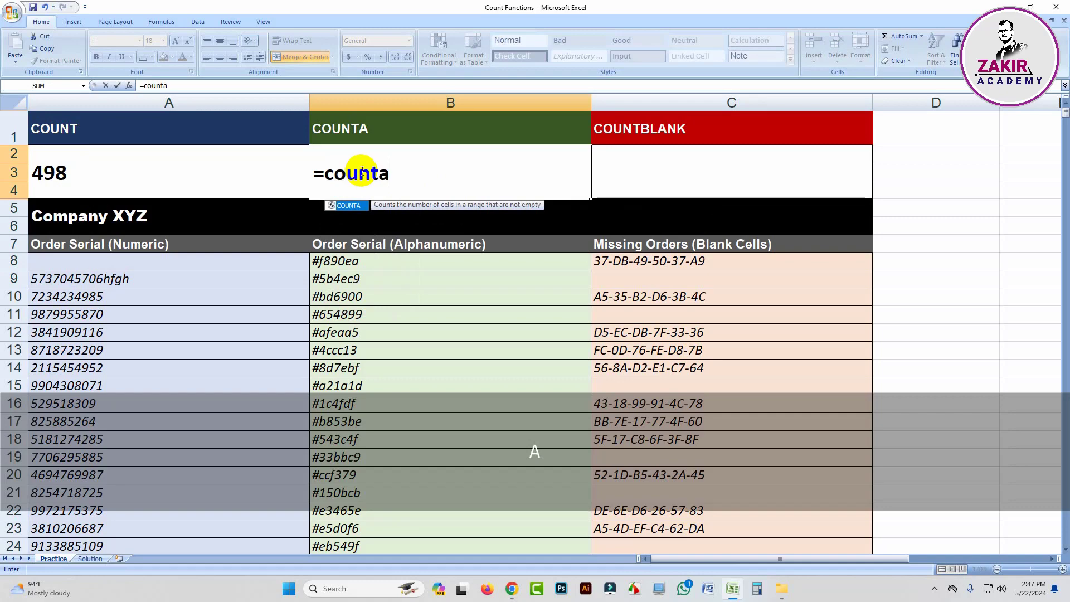
key(Tab)
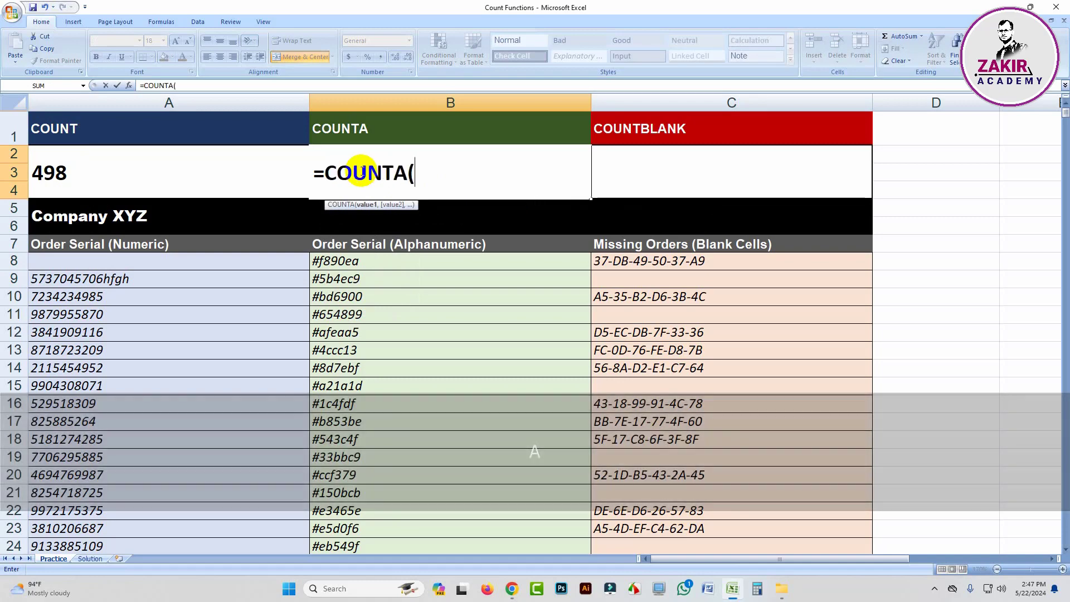
click(398, 267)
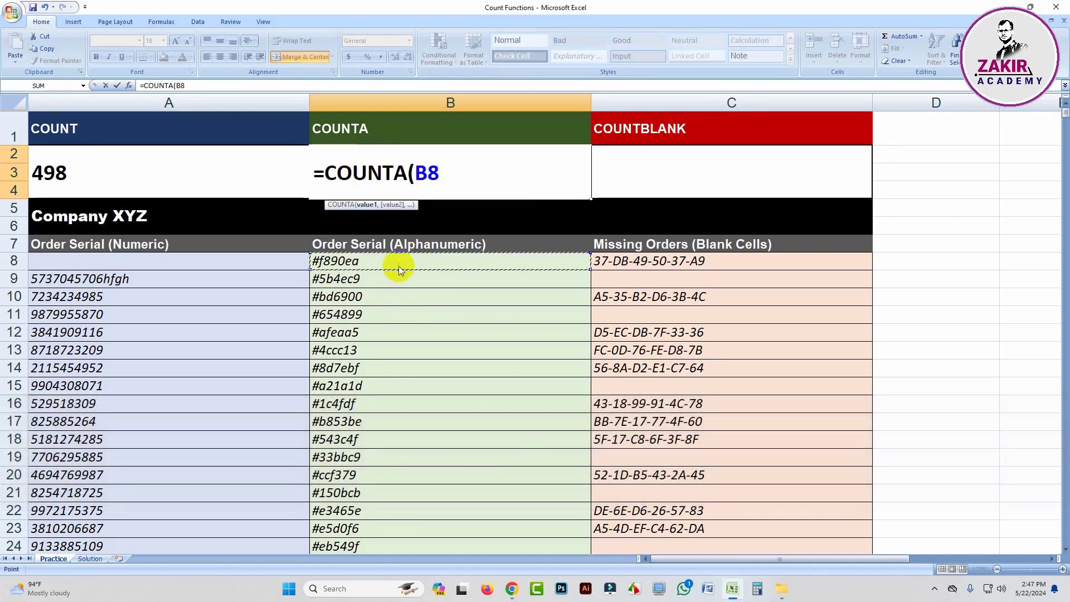
key(shift+ctrl+Down)
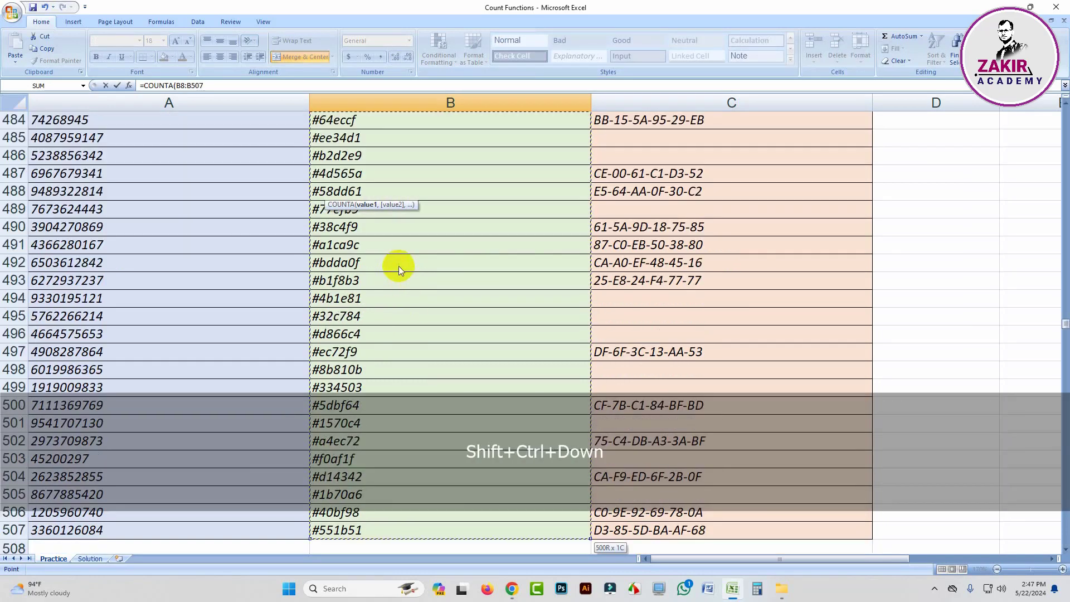
key(ctrl)
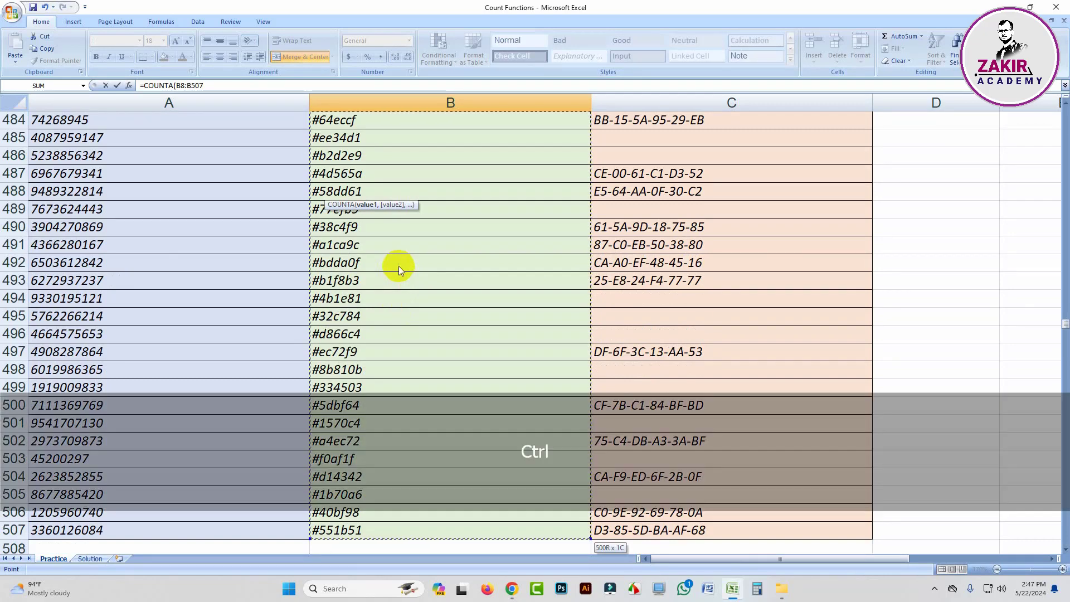
key(shift)
text())
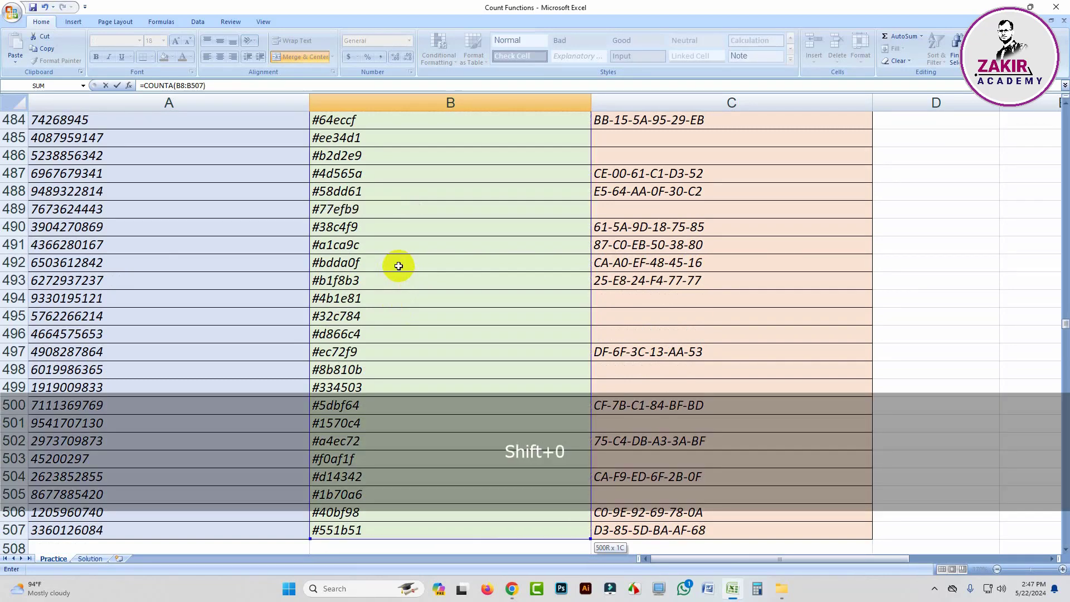
key(Return)
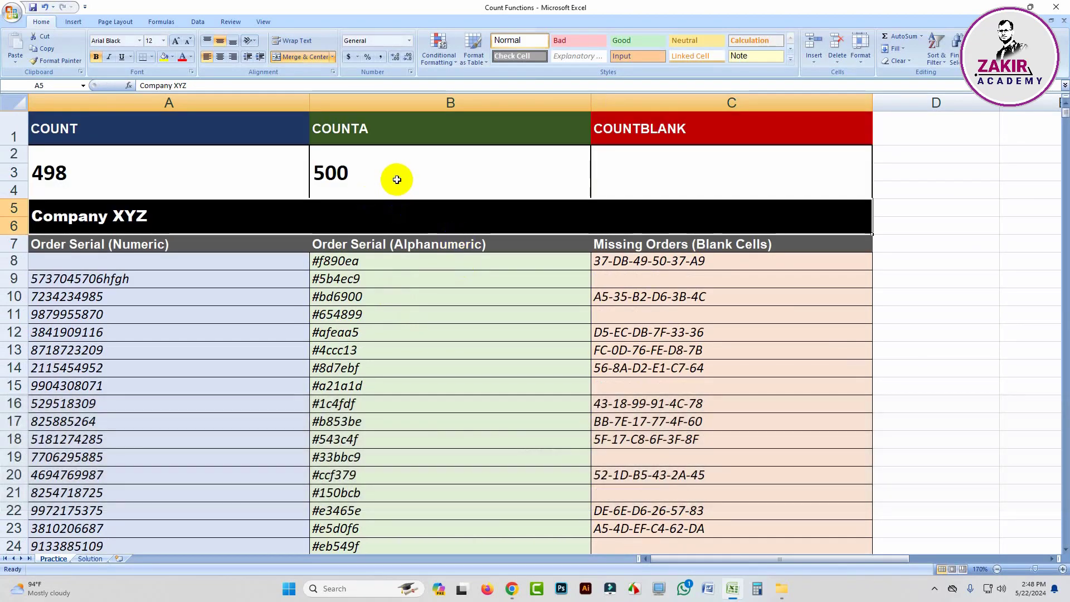
click(396, 177)
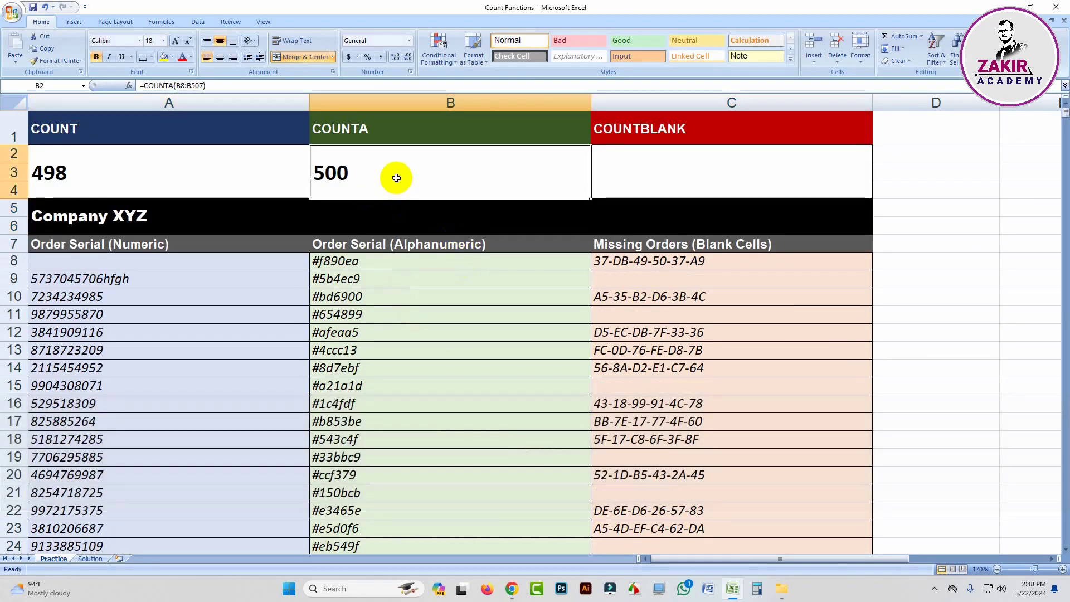
click(406, 266)
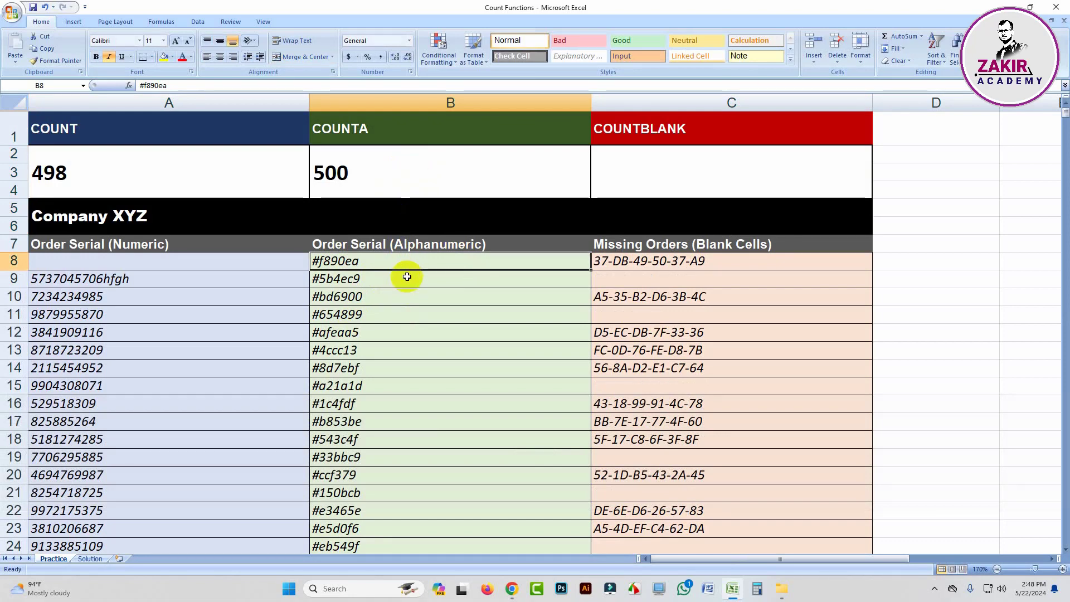
Start a COUNTBLANK formula in cell C2 over the range C8:C10 of the missing orders column.
click(677, 261)
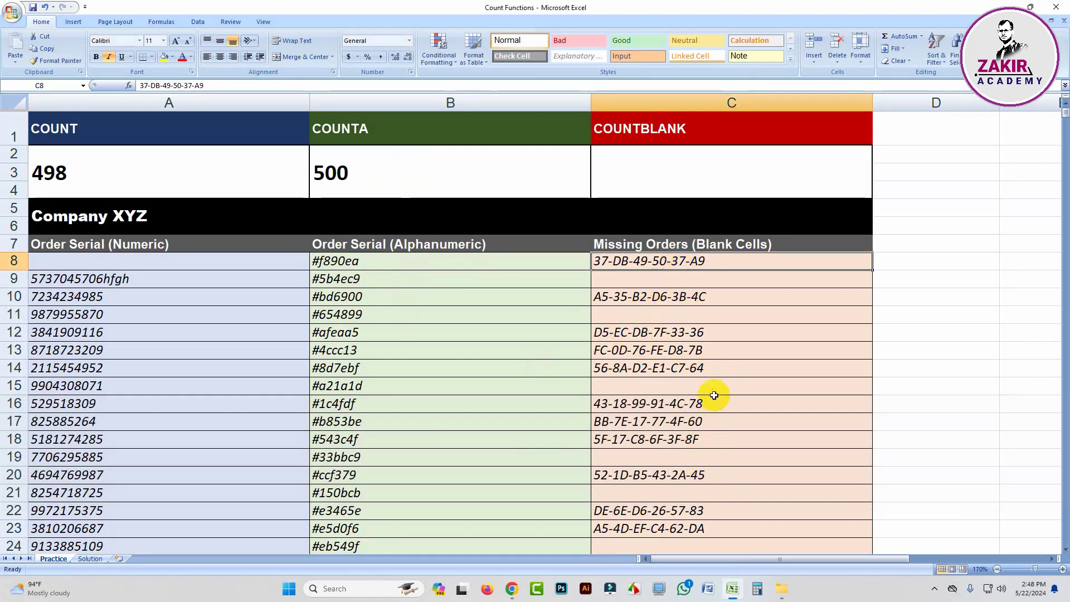
click(668, 177)
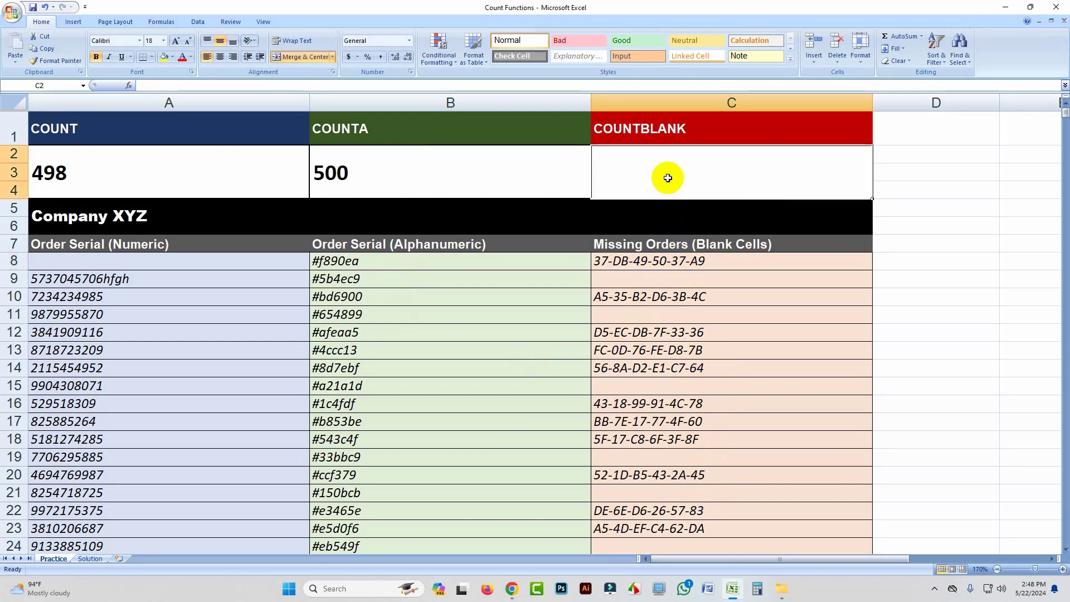
text(=)
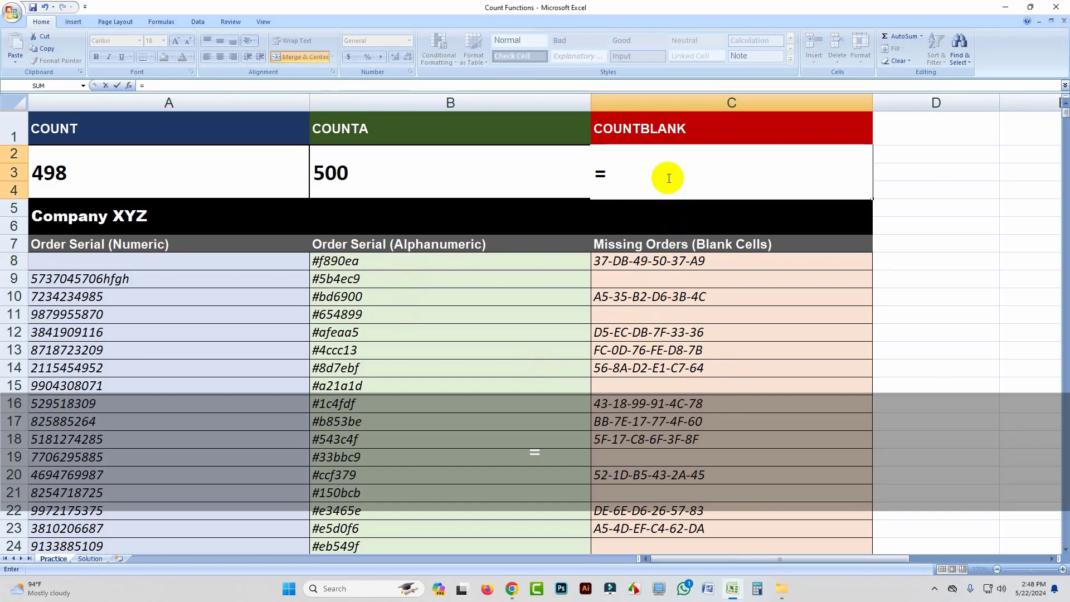
text(countb)
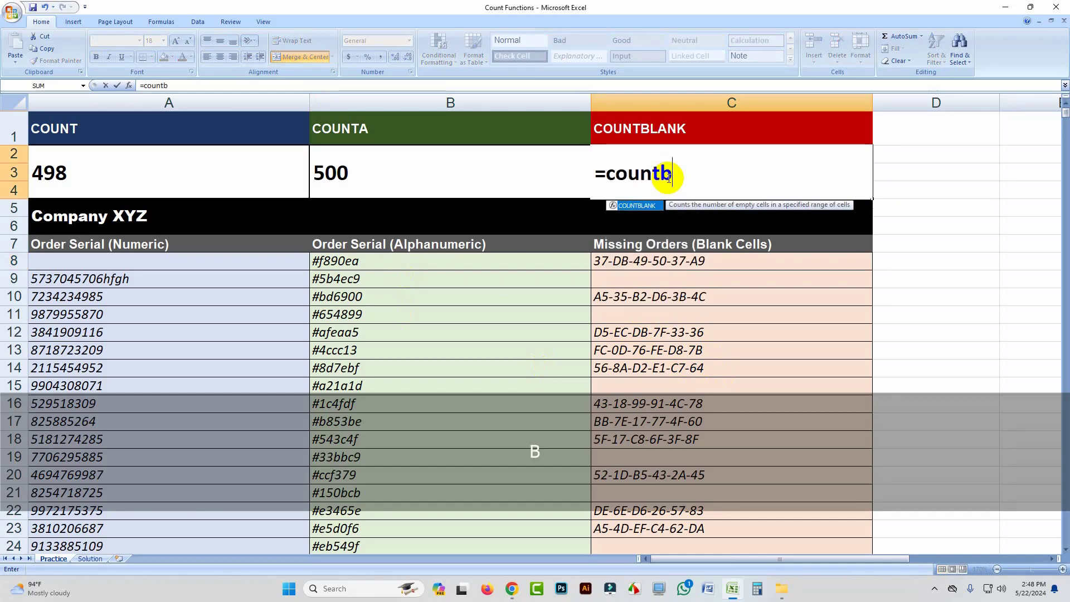
key(Tab)
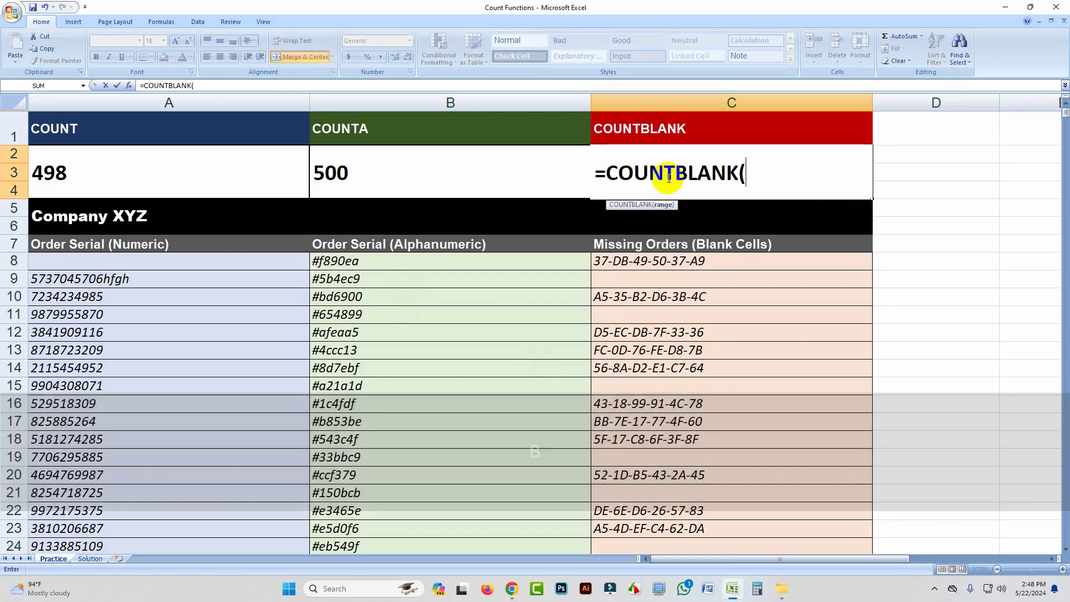
click(683, 262)
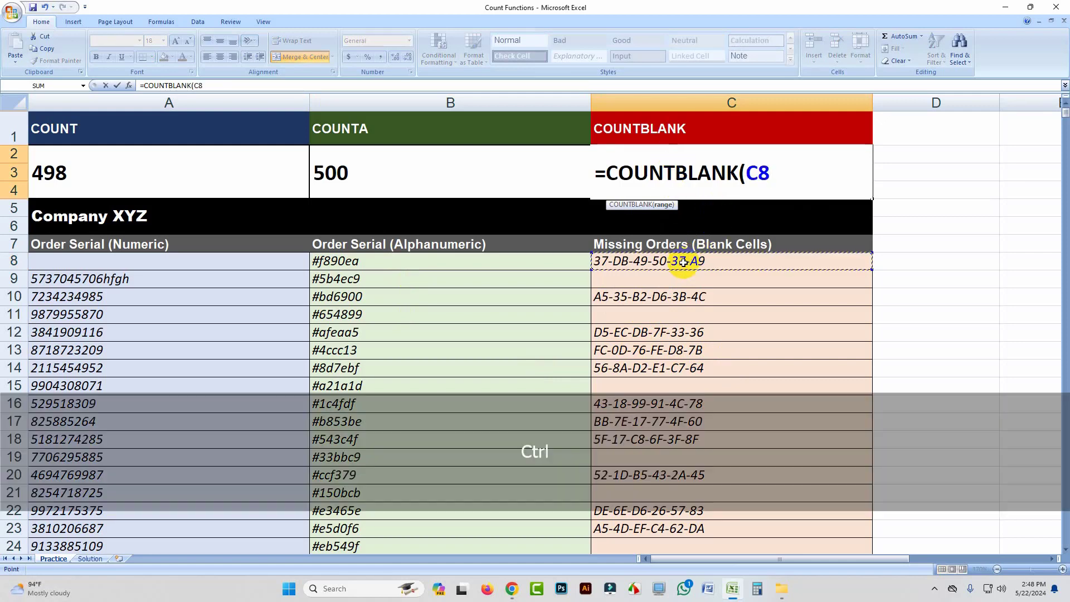
key(ctrl+shift+Down)
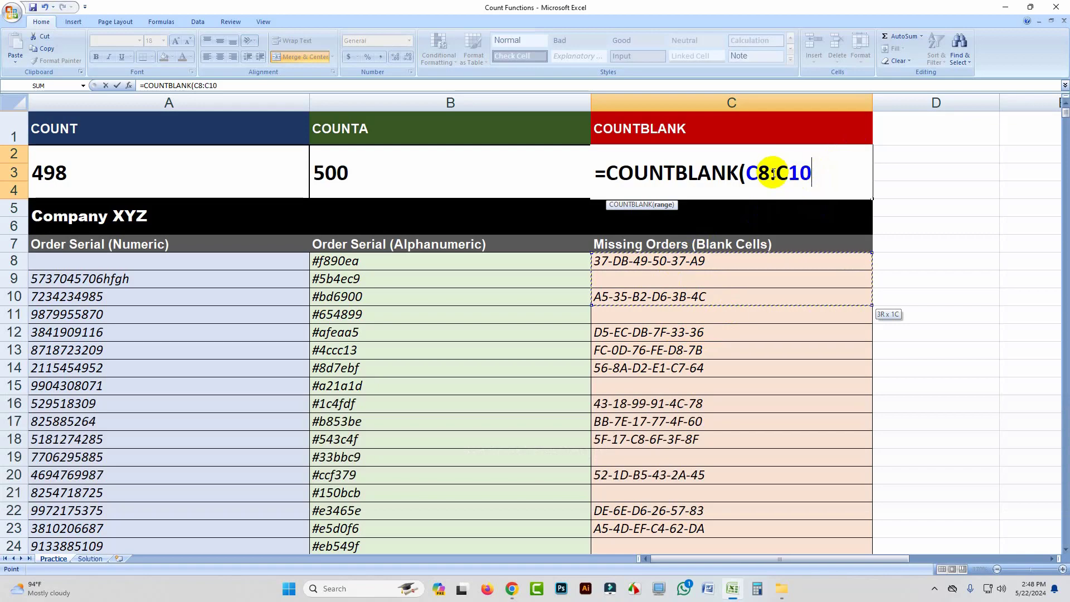
Extend the range to the last order row and complete the formula in C2 as =COUNTBLANK(C8:C507).
scroll(730, 324, down, 14)
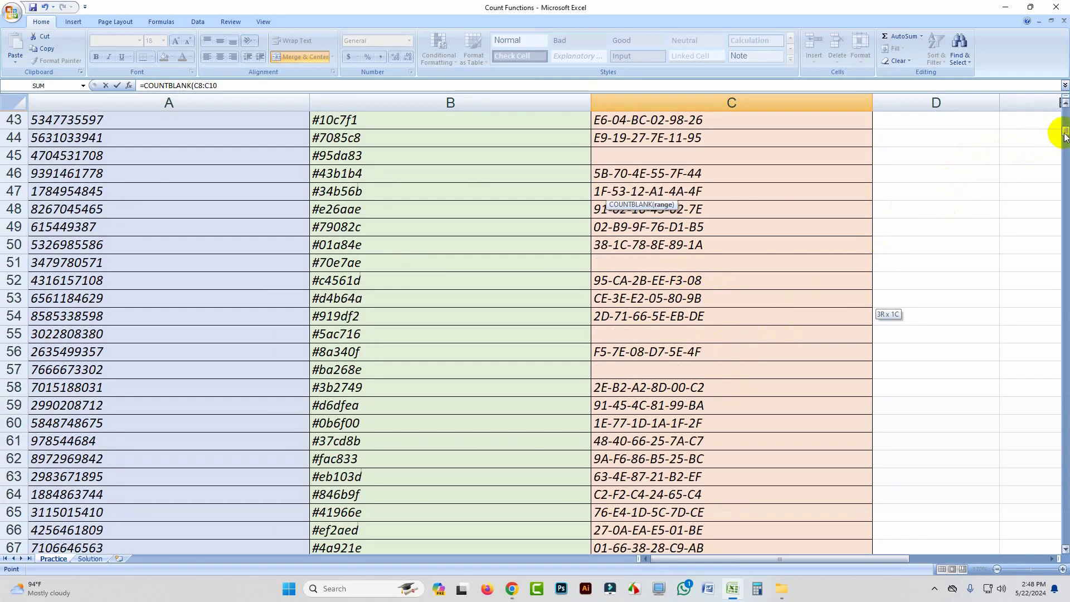
drag(1065, 131, 1066, 326)
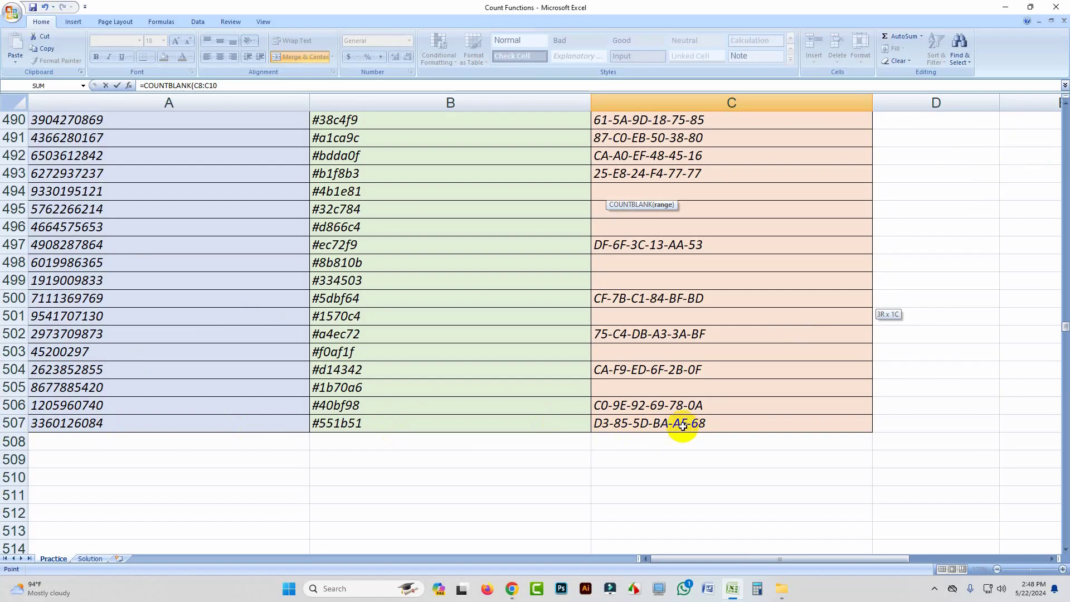
scroll(615, 335, up, 9)
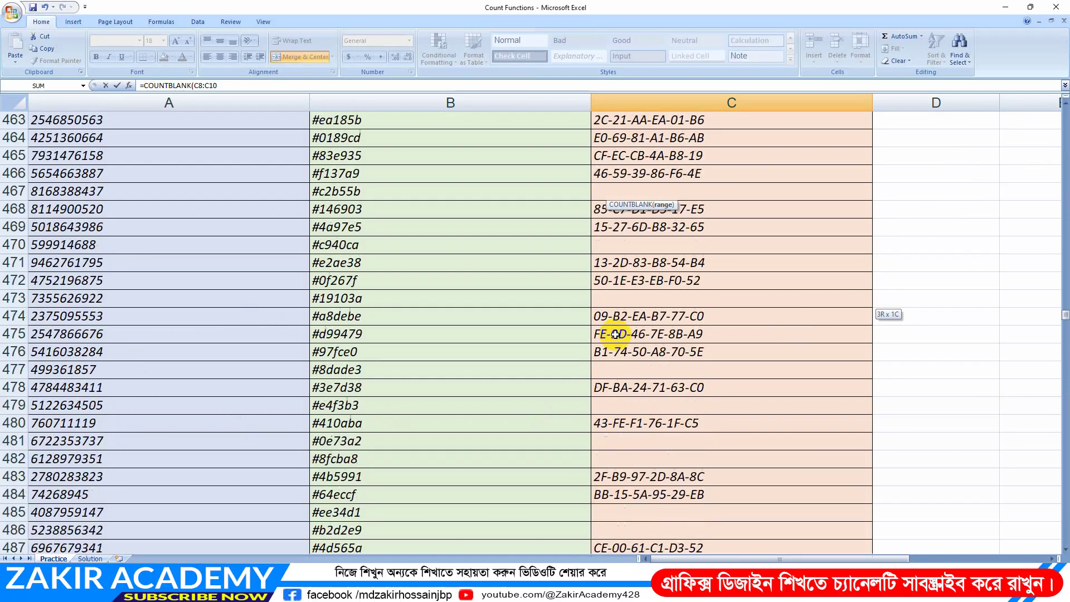
scroll(615, 335, up, 20)
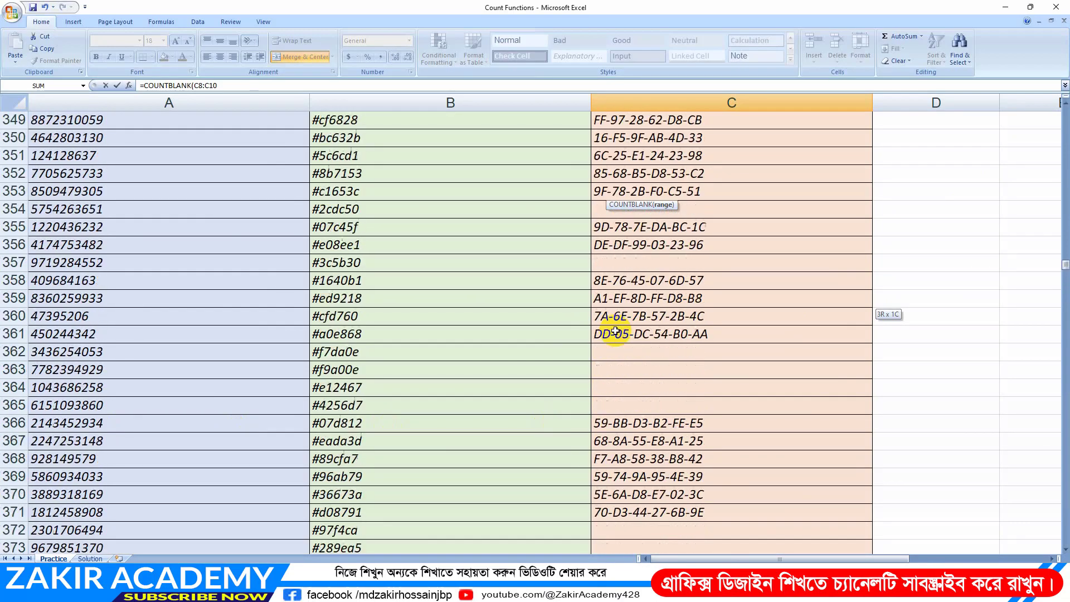
scroll(615, 332, up, 20)
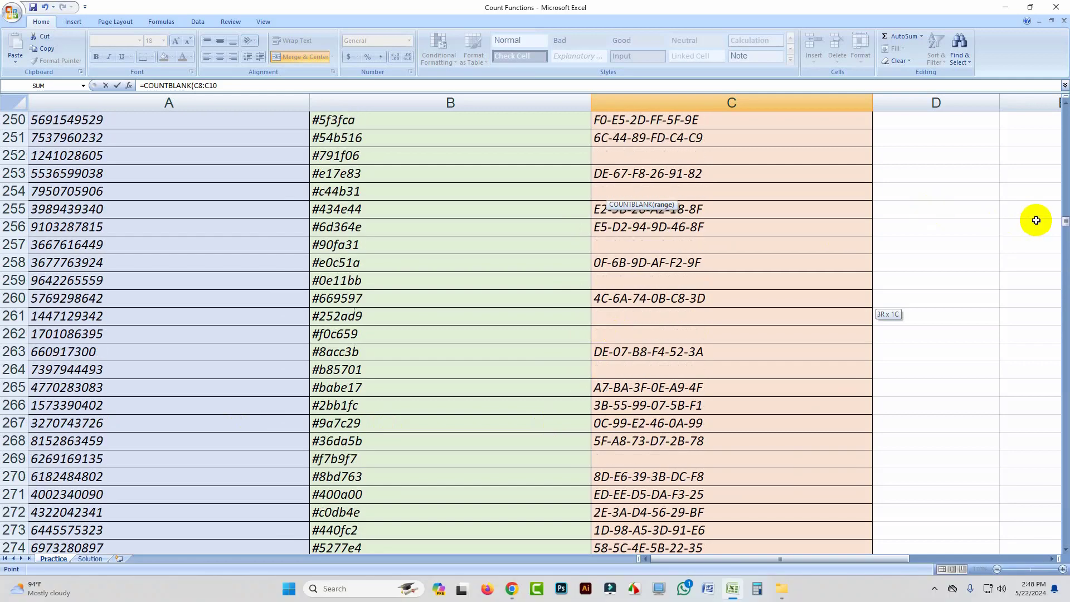
drag(1065, 221, 1063, 118)
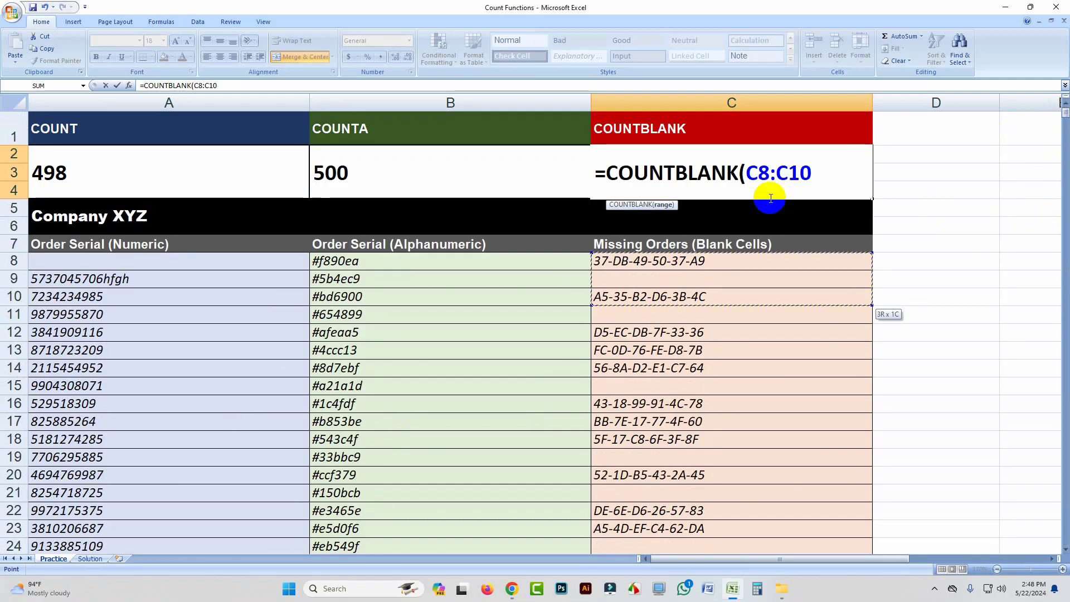
drag(811, 174, 792, 174)
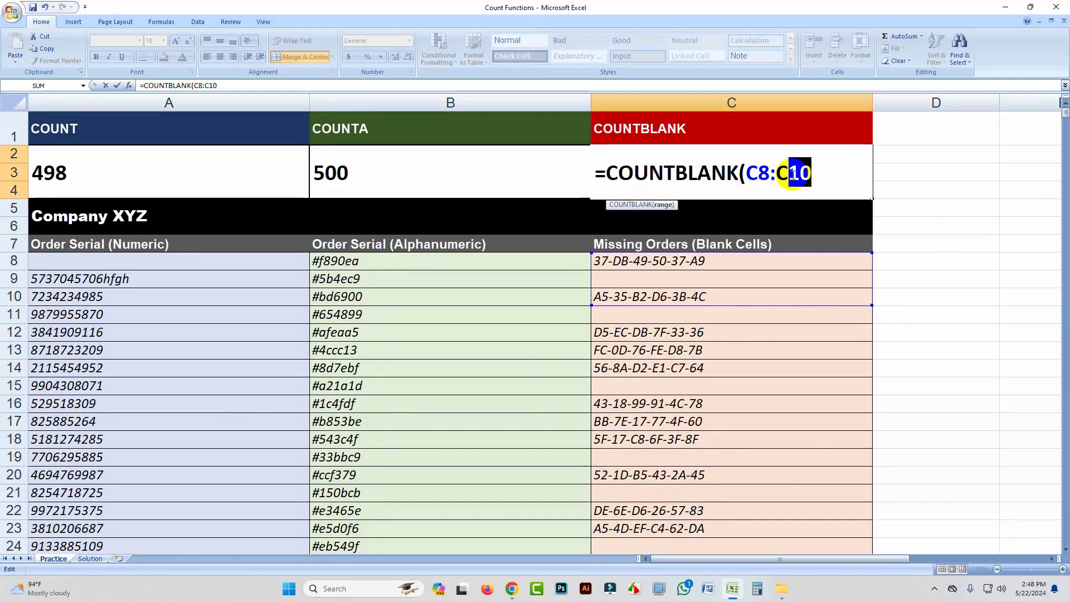
text(507)
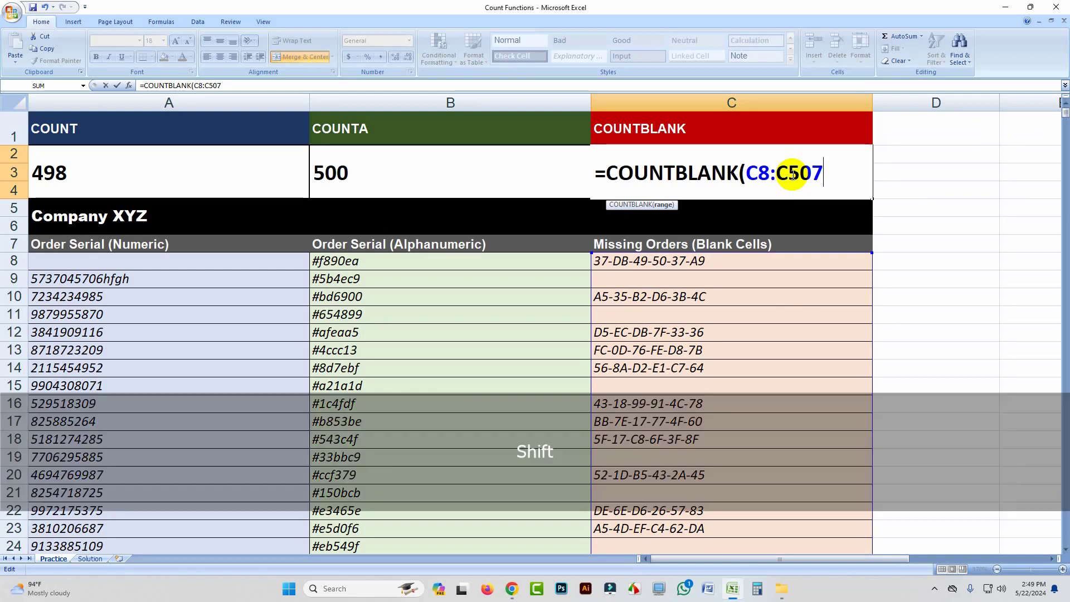
text())
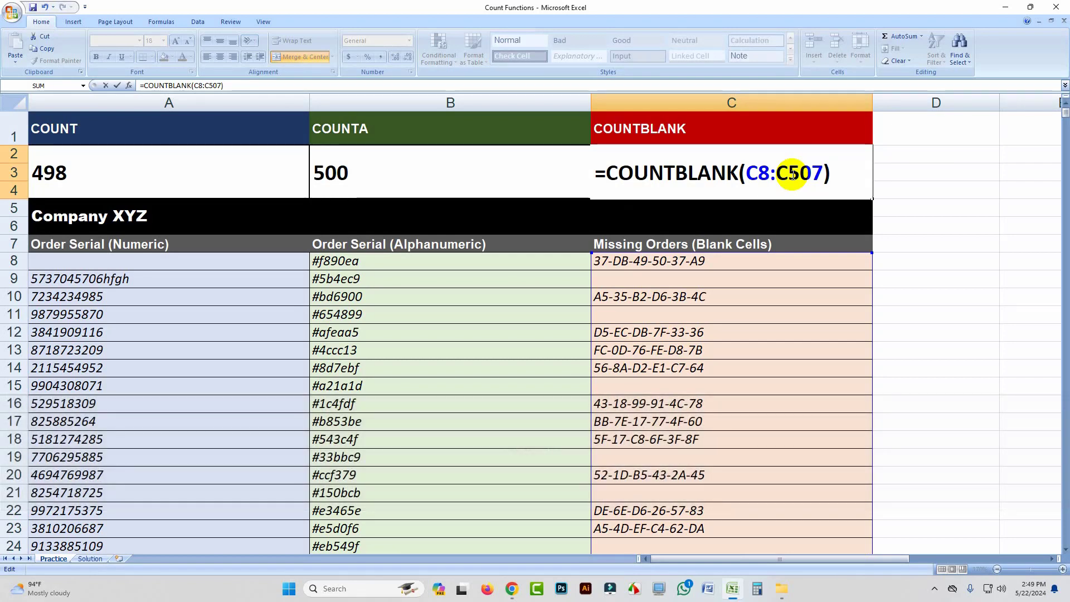
key(Return)
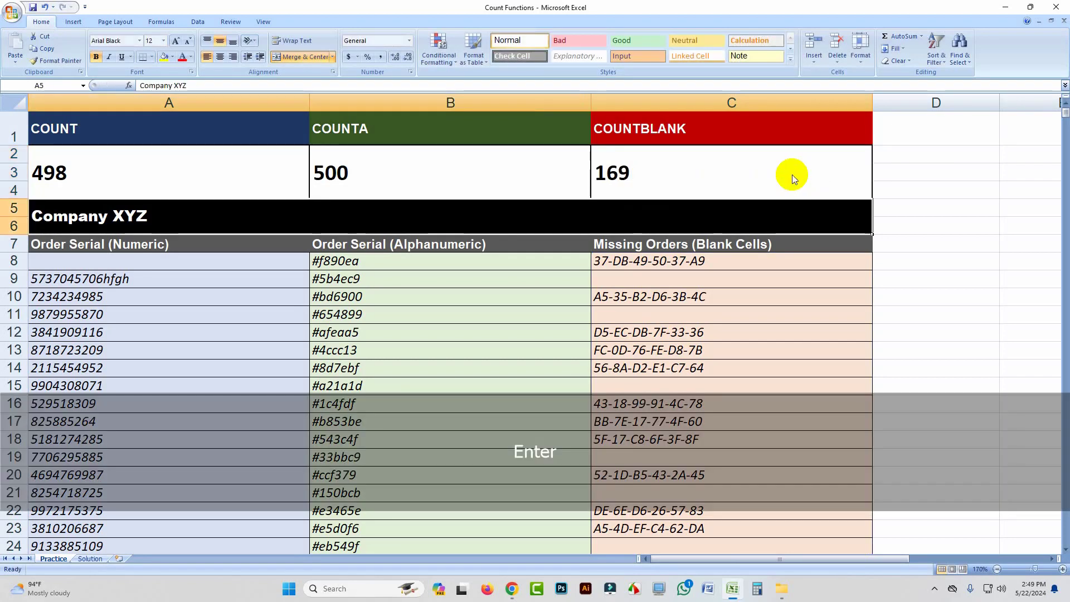
click(630, 180)
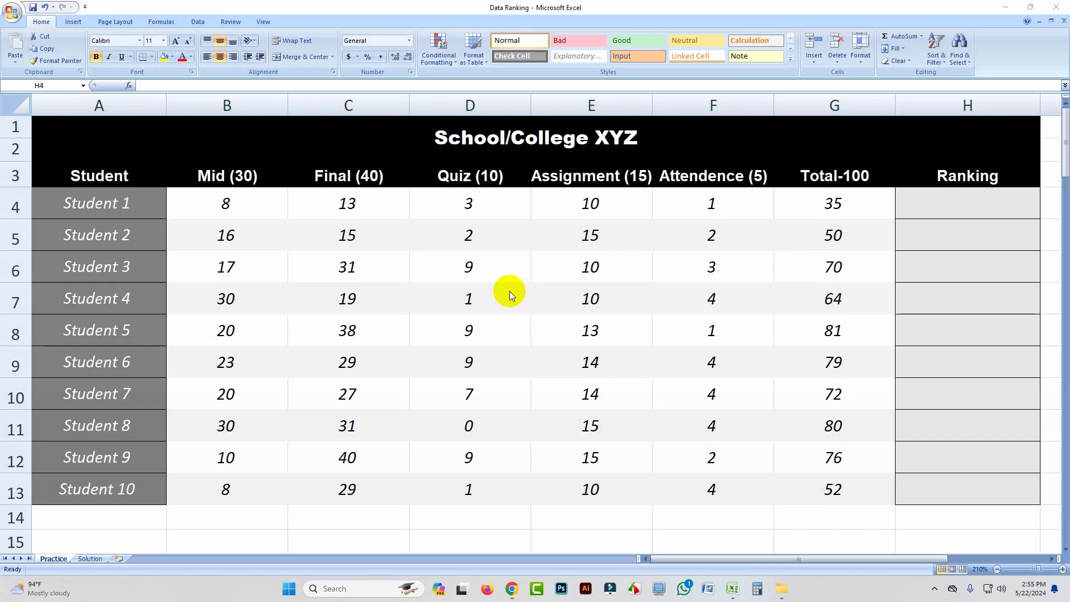
Start a RANK formula in cell H4 of the Data Ranking workbook with Student 1's total, G4, as the number.
click(966, 207)
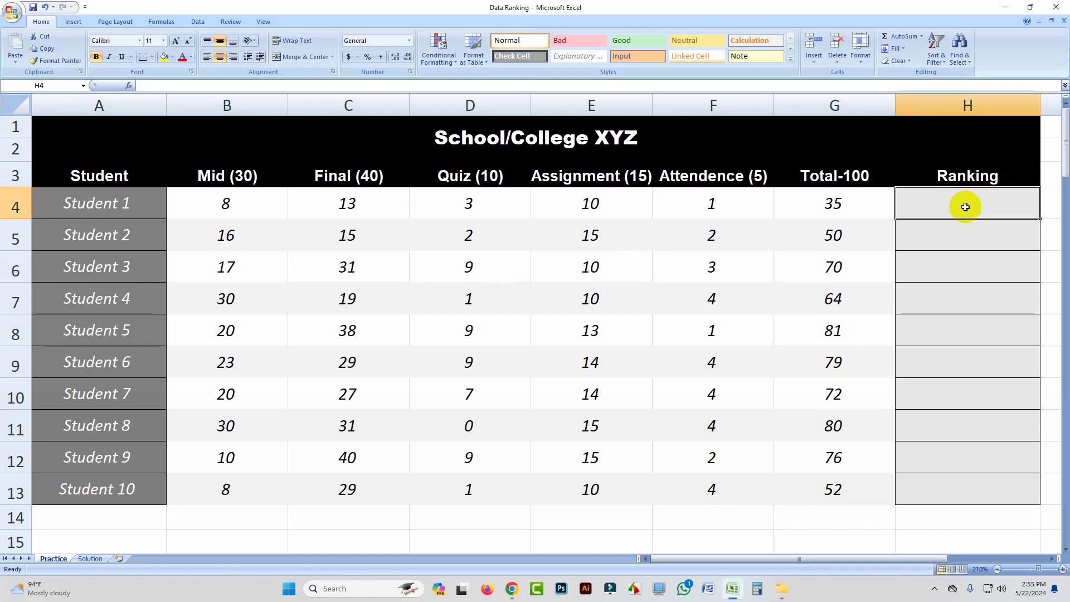
text(=)
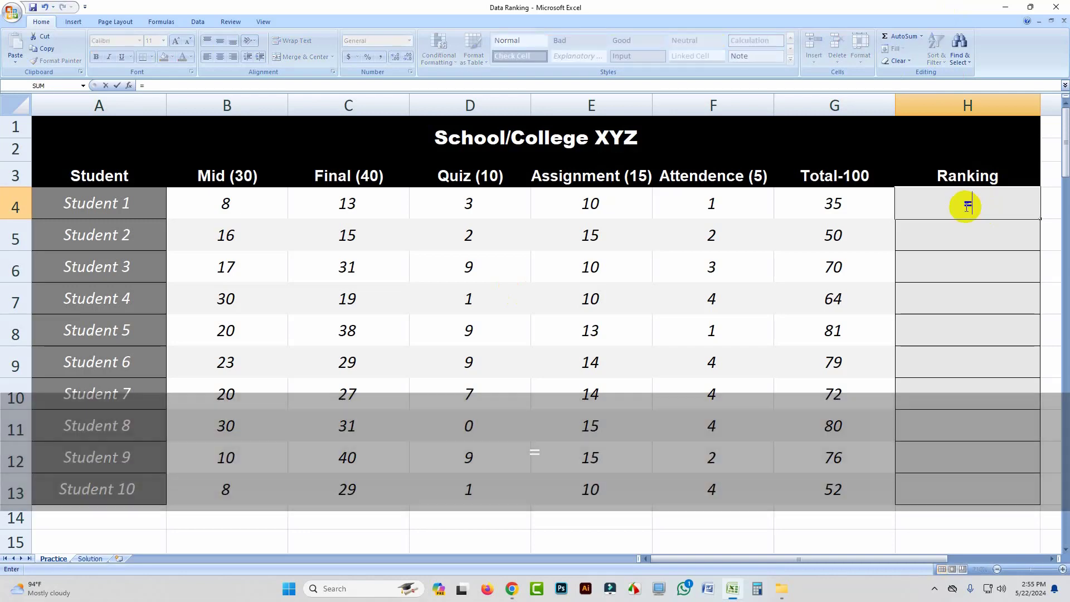
text(rank)
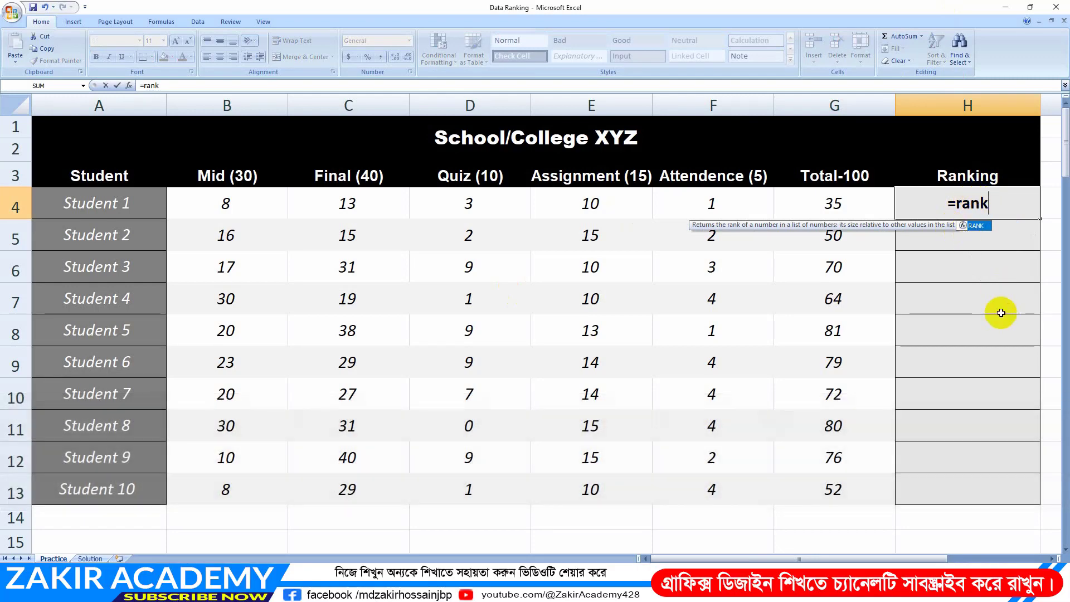
key(Tab)
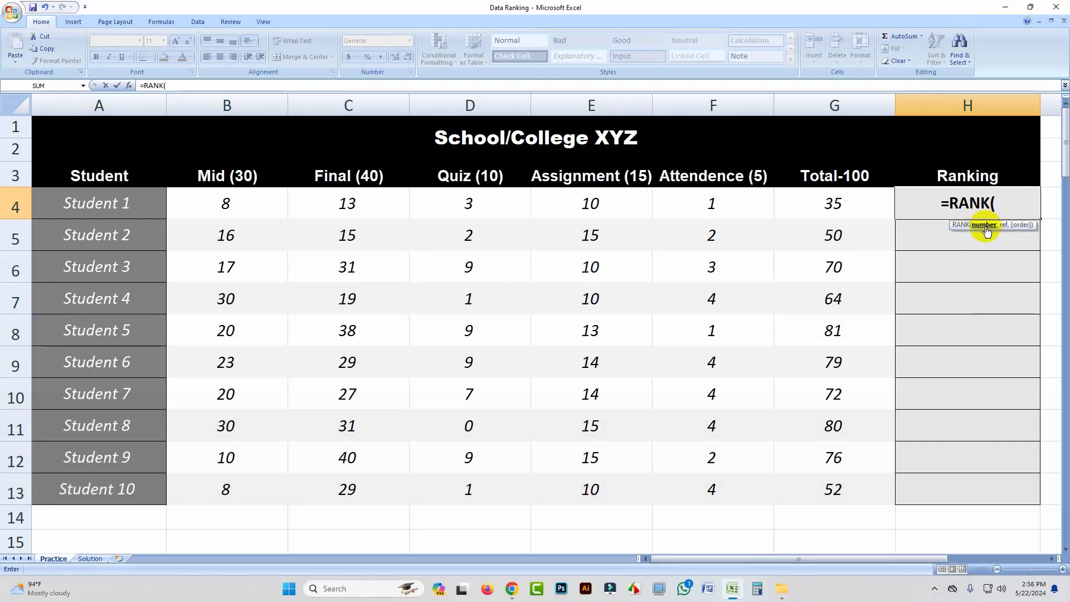
click(836, 203)
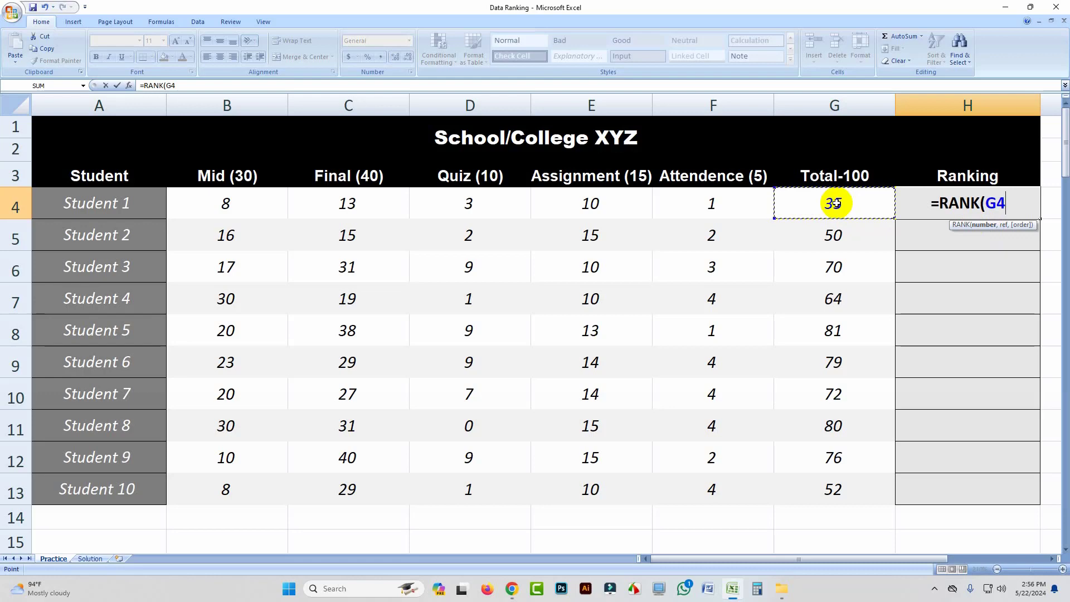
text(,)
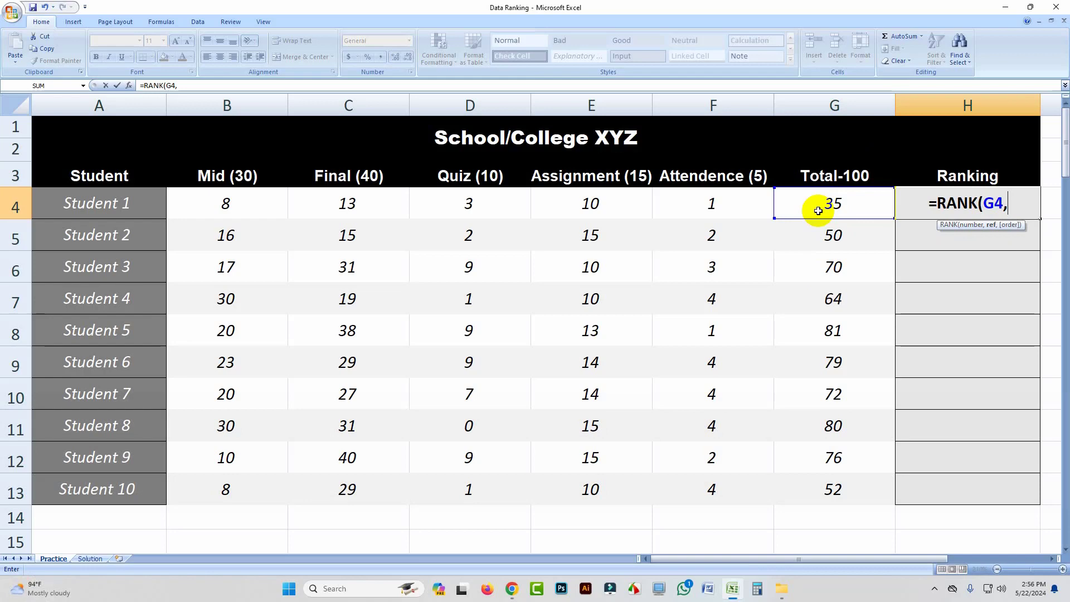
key(ctrl+shift+Down)
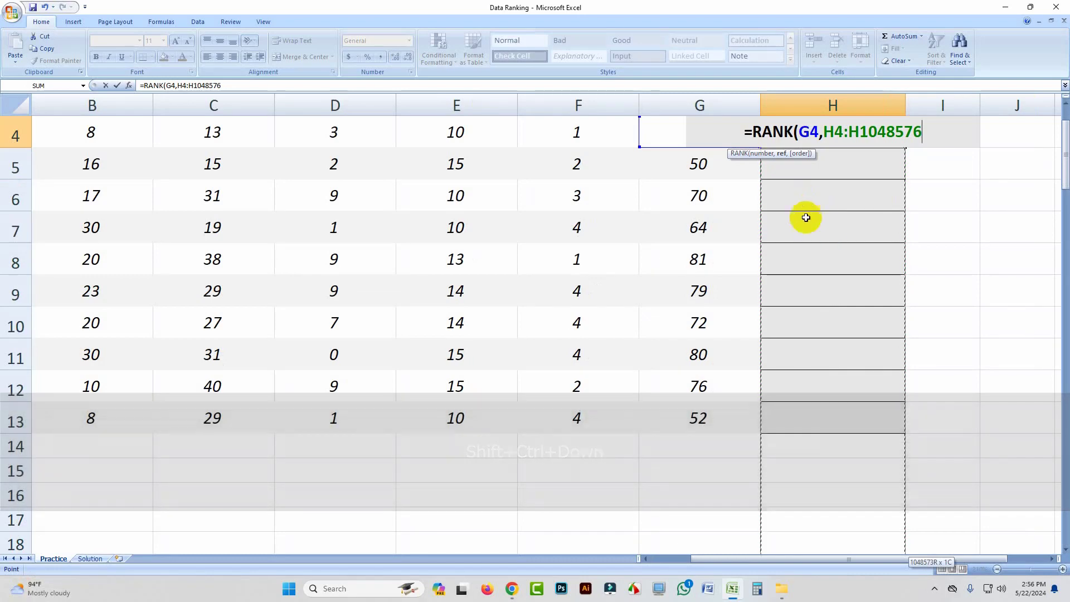
scroll(836, 299, down, 6)
scroll(836, 305, up, 7)
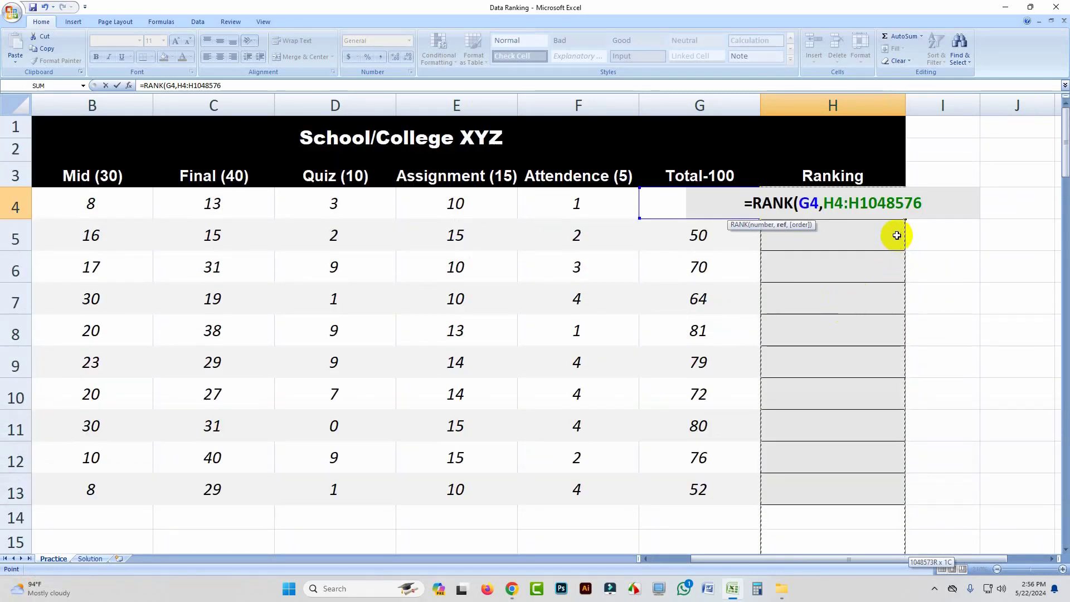
key(BackSpace)
key(BackSpace)
key(BackSpace)
key(BackSpace)
key(BackSpace)
key(BackSpace)
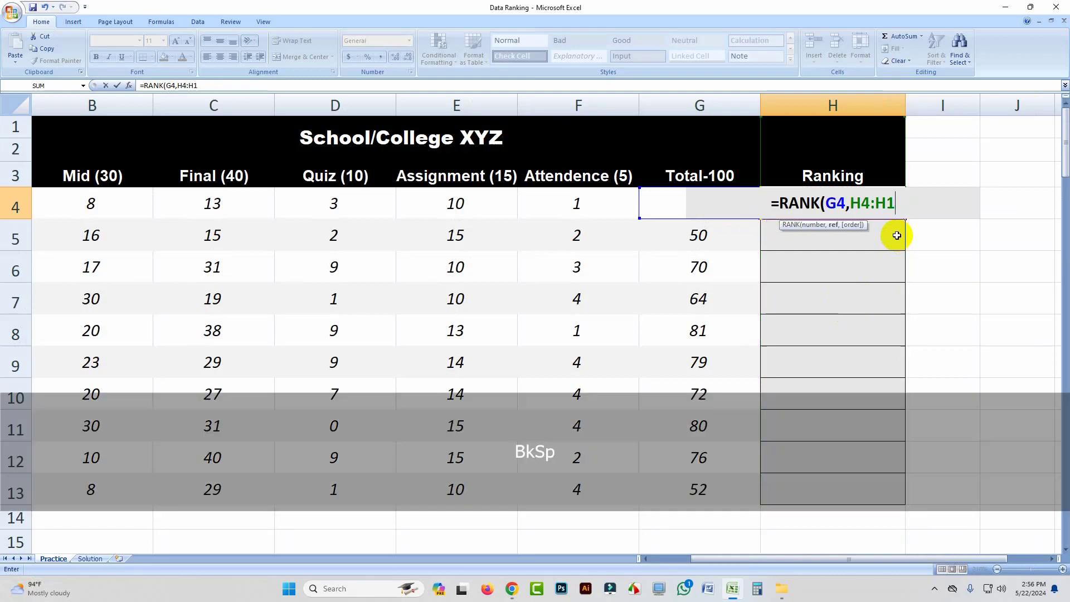
key(BackSpace)
key(BackSpace)
key(BackSpace)
key(BackSpace)
key(BackSpace)
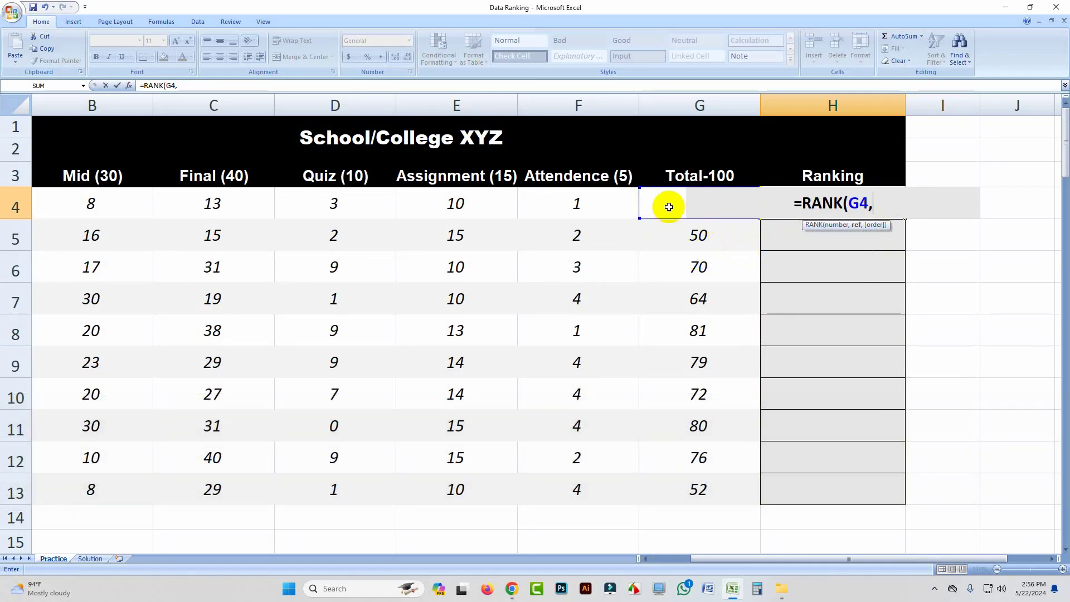
Complete the formula in H4 as =RANK(G4,$G$4:$G$13,0), ranking in descending order against the locked range of totals.
drag(666, 201, 664, 482)
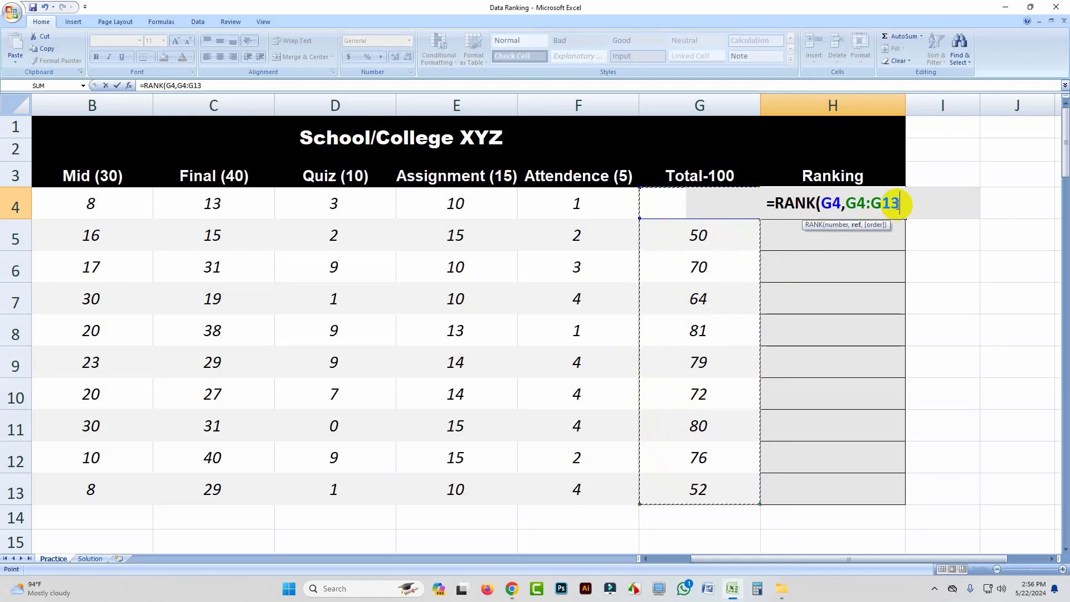
key(F4)
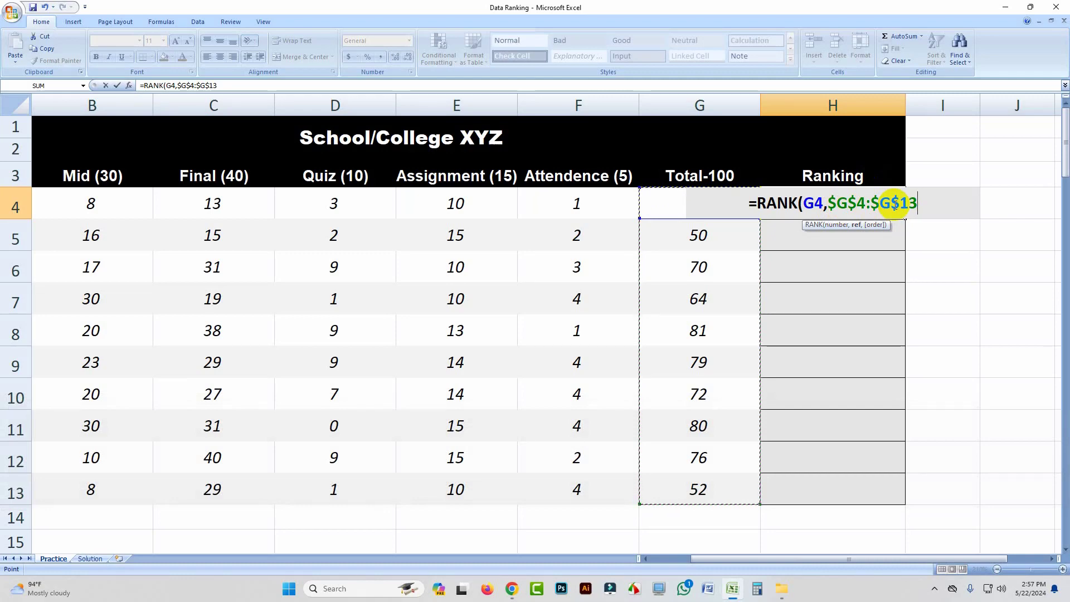
text(,)
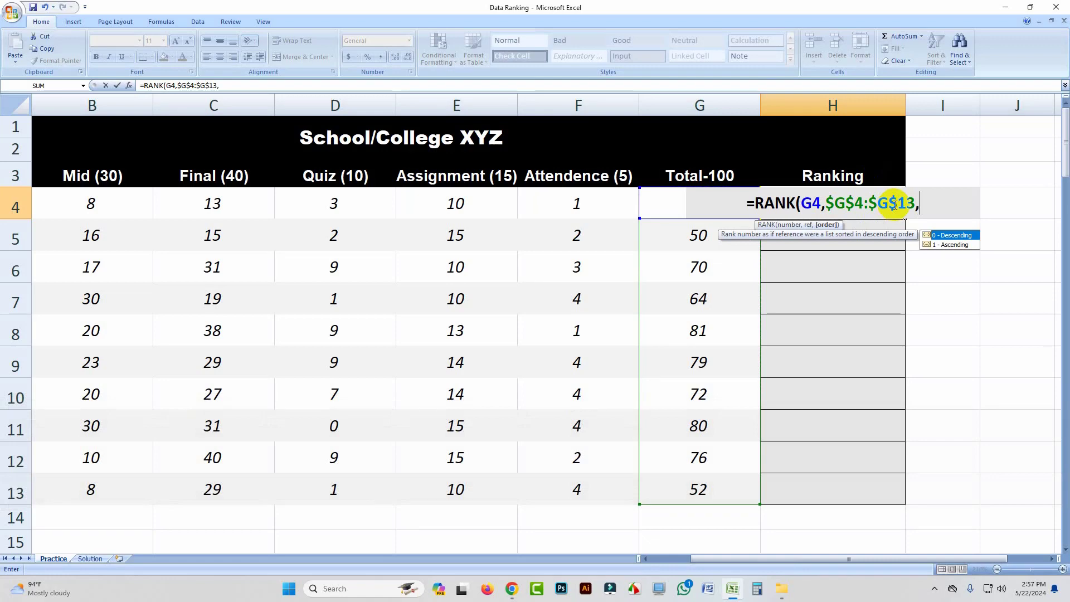
text(0)
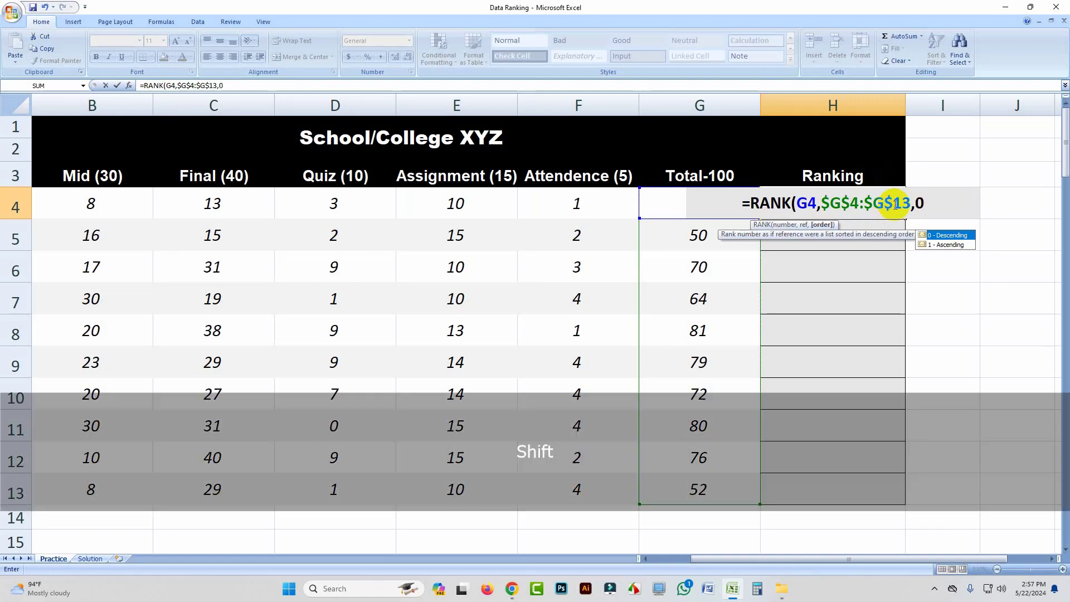
text())
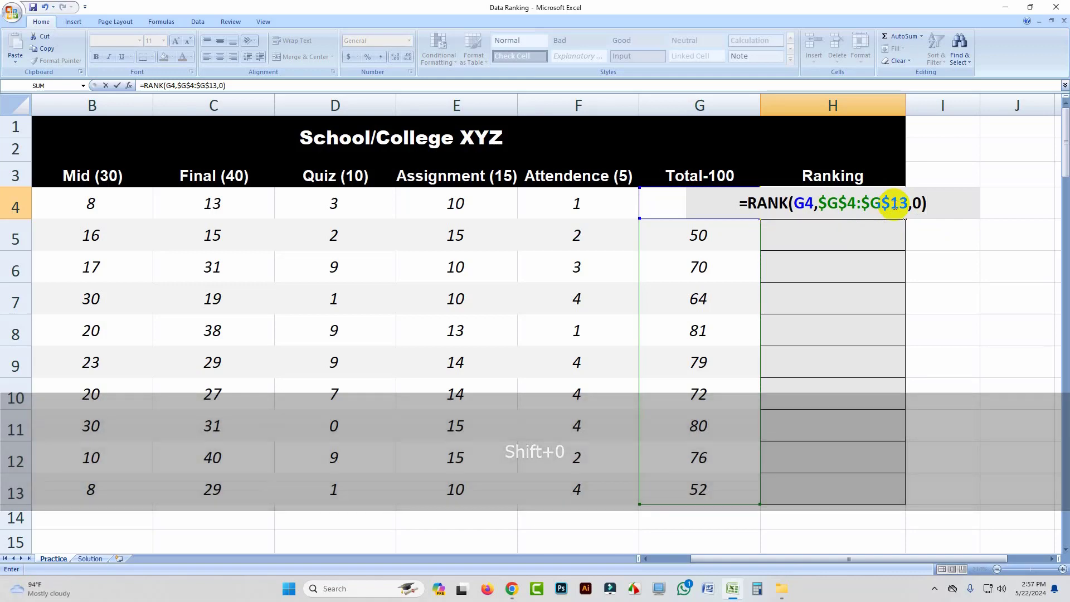
key(Return)
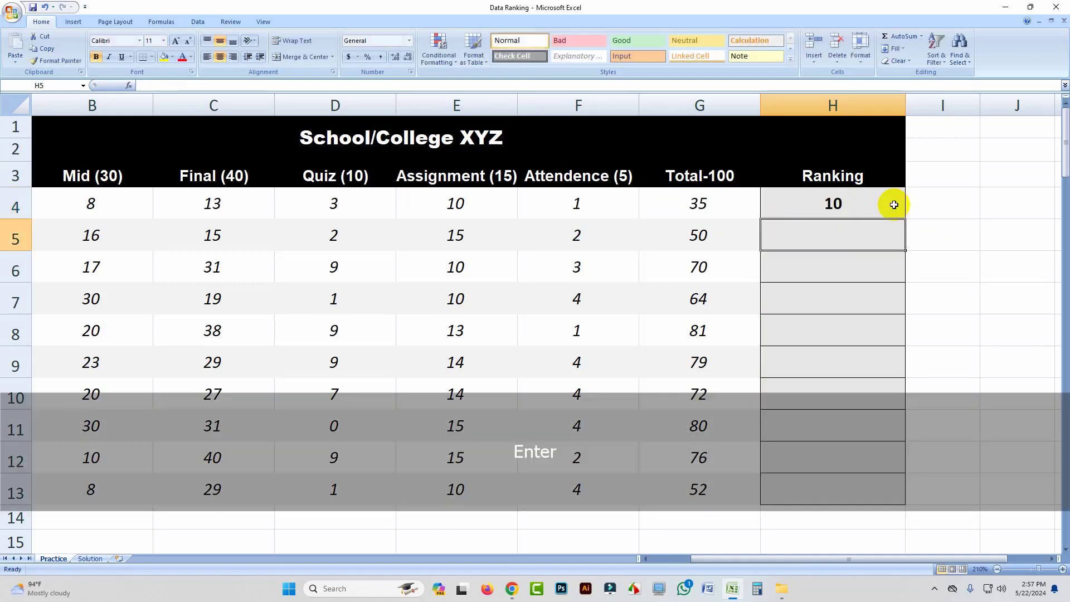
click(723, 204)
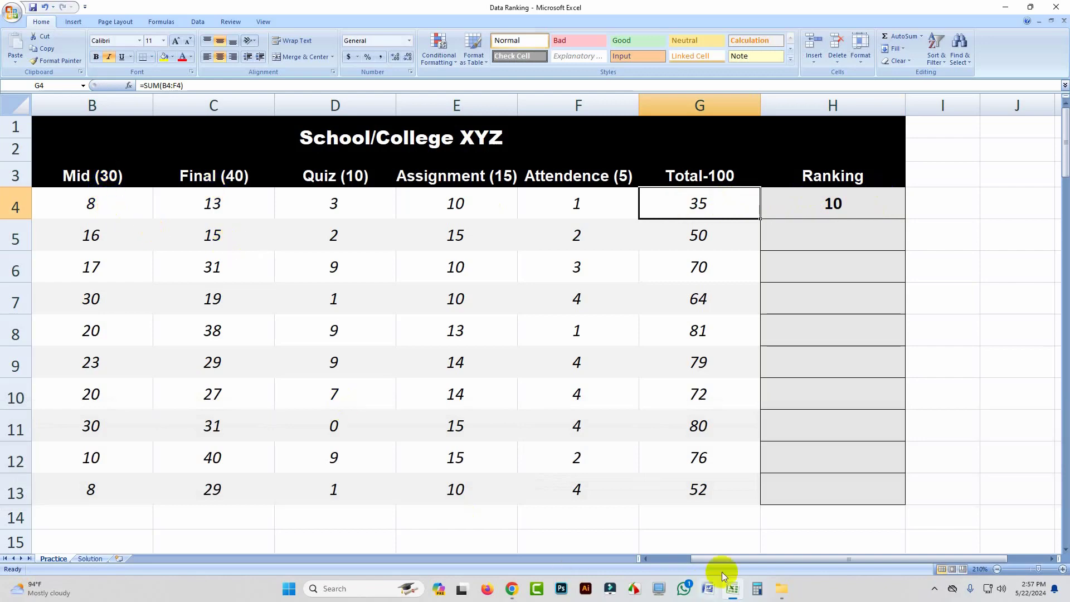
Fill the RANK formula from H4 down to H13 to rank all ten students, and check Student 5's row.
drag(724, 559, 680, 566)
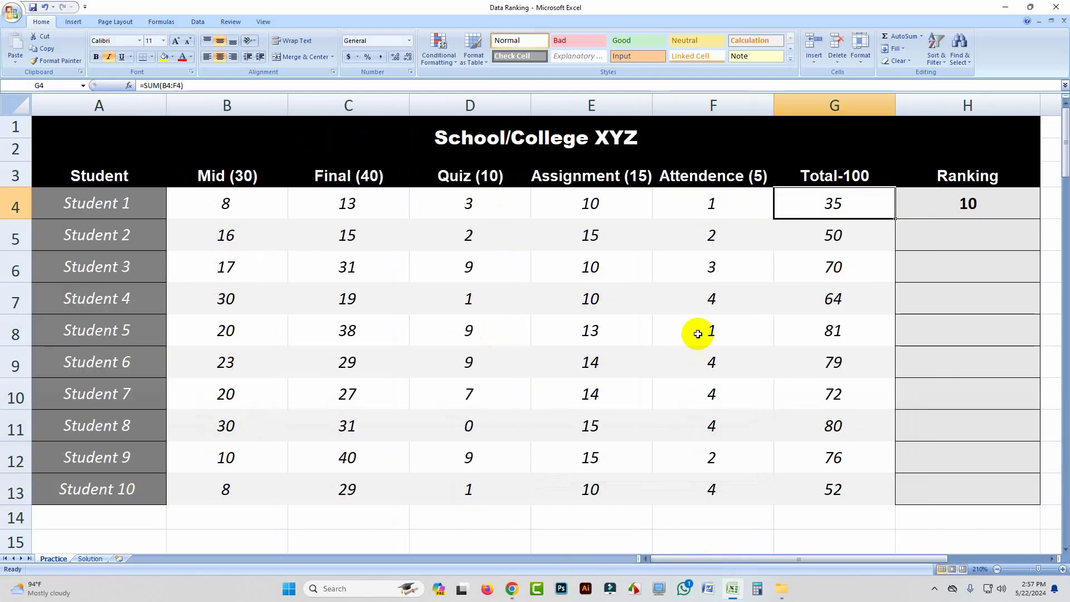
click(961, 204)
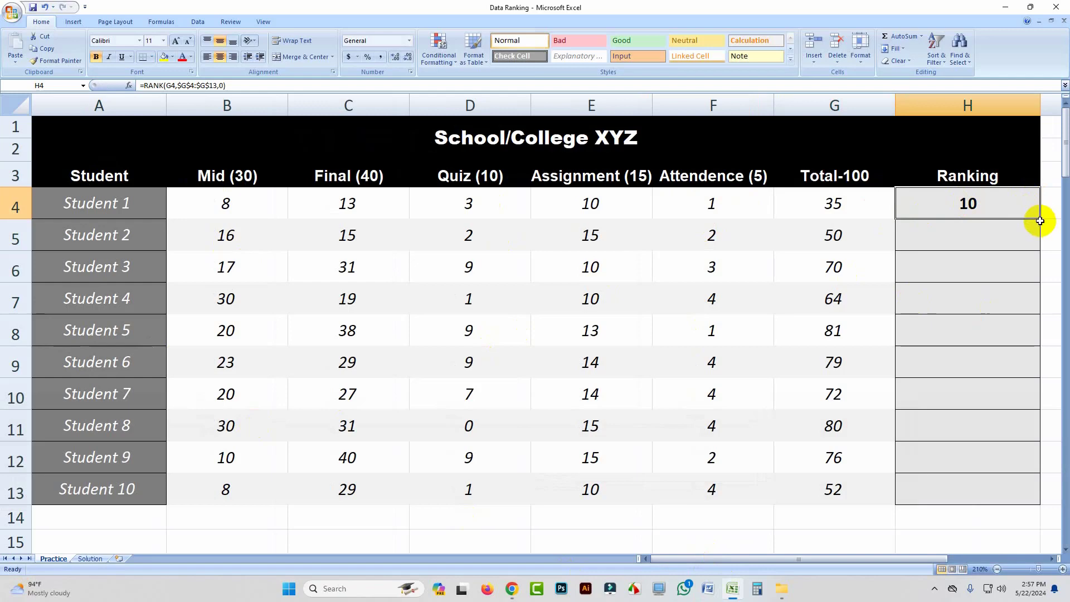
drag(1040, 218, 1041, 497)
click(965, 327)
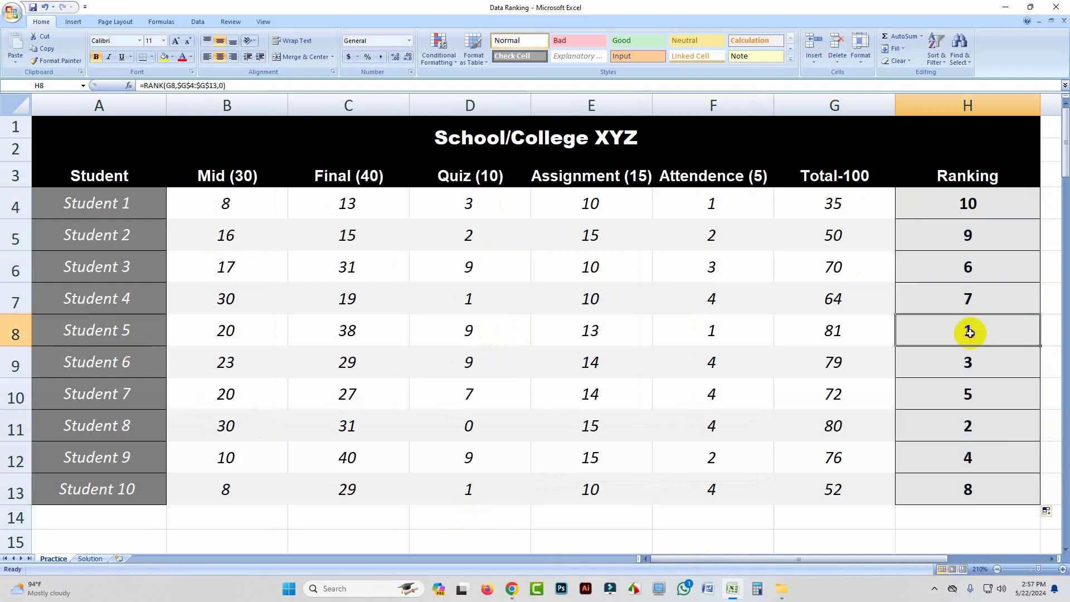
drag(134, 331, 909, 332)
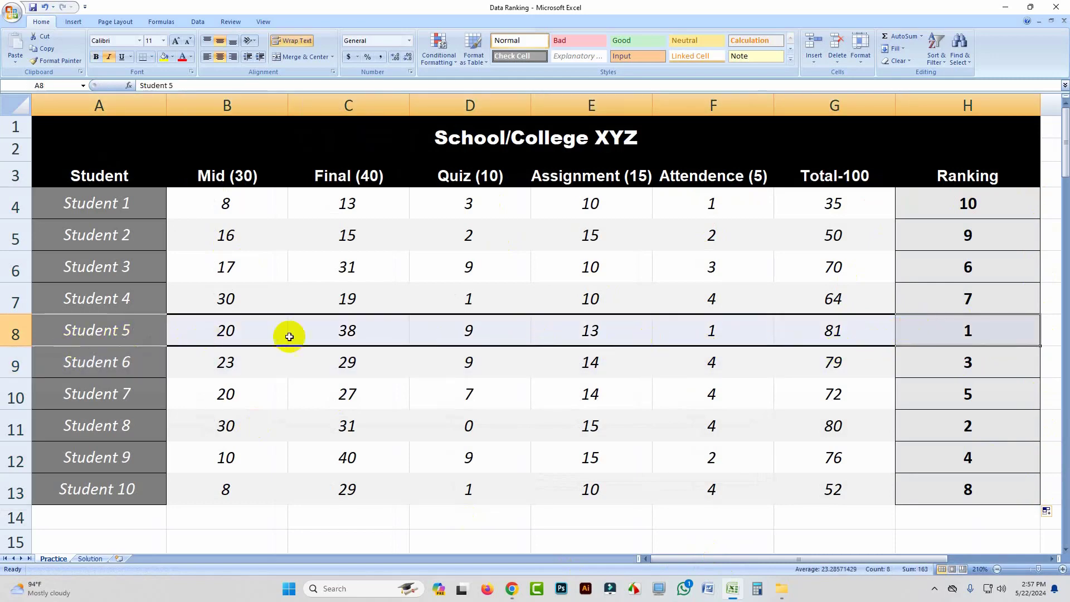
Apply the Red - Yellow - Green Color Scale conditional formatting to the ranking cells H4:H13.
click(1008, 207)
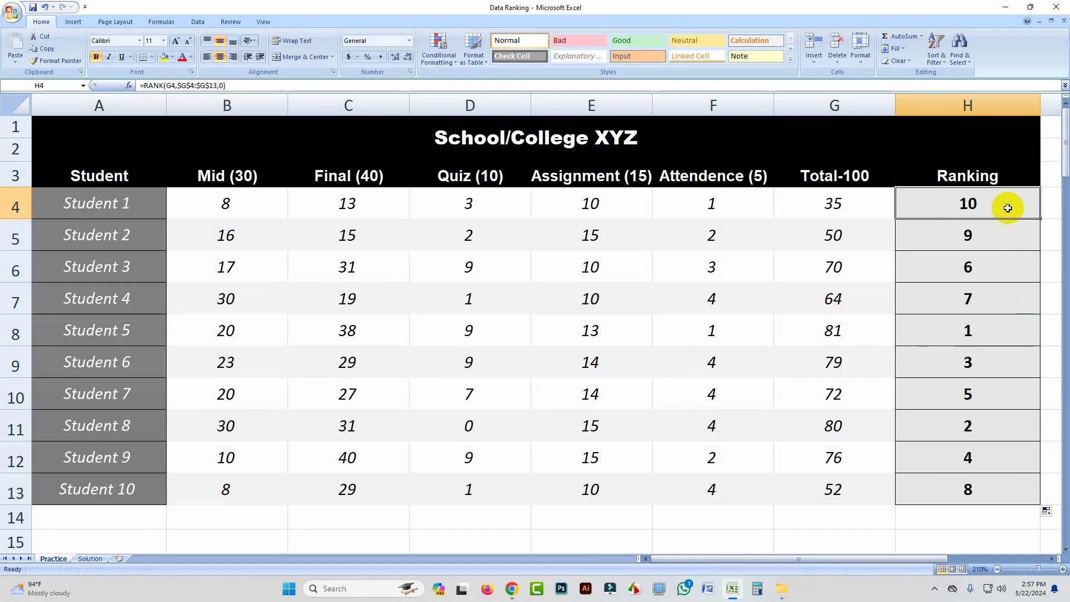
drag(1009, 208, 1003, 486)
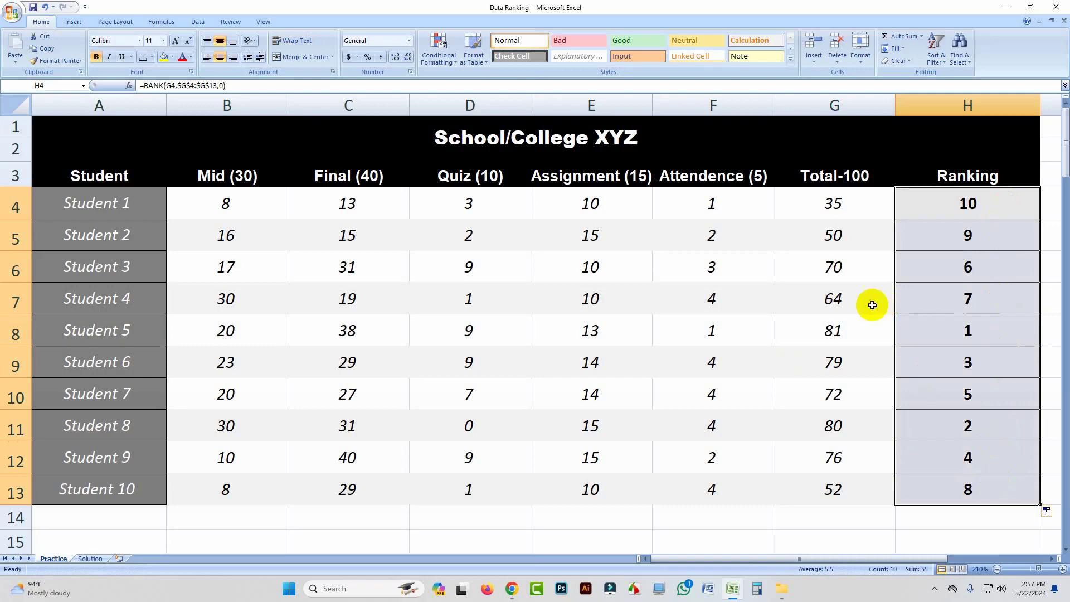
click(439, 66)
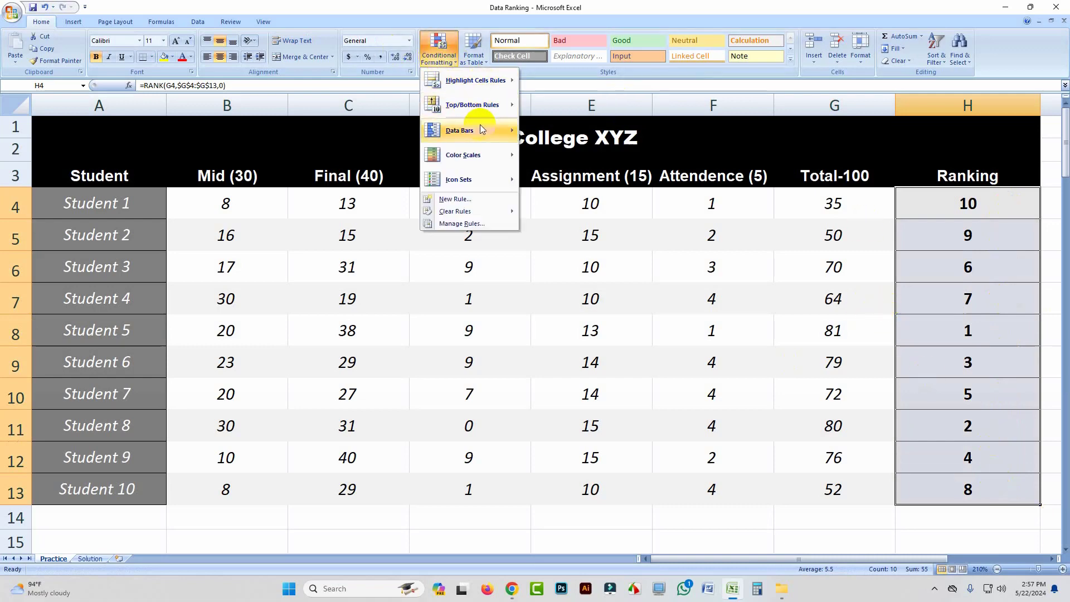
mouse_move(470, 156)
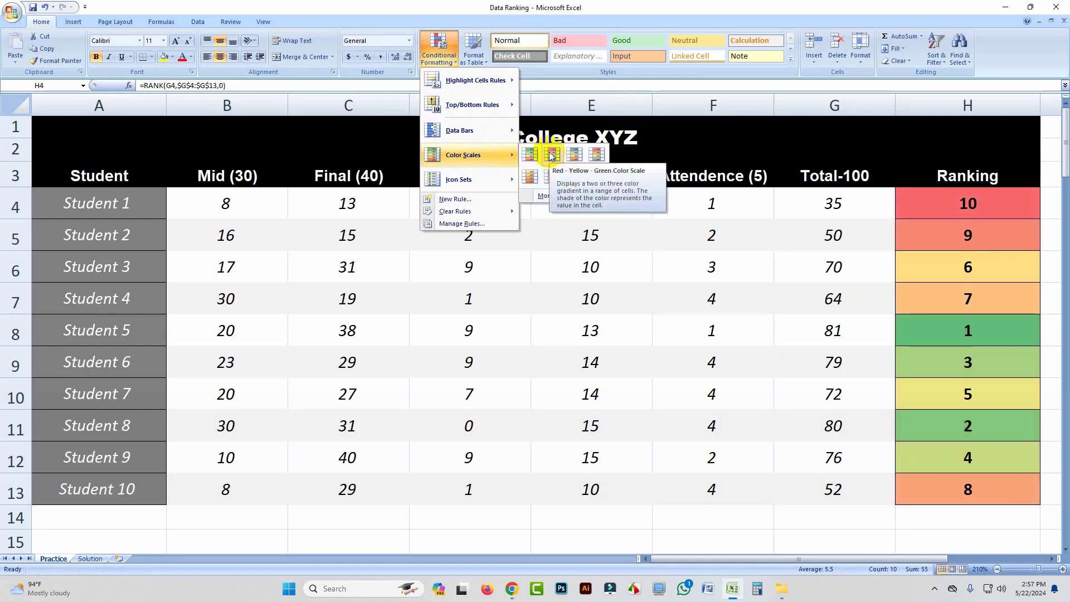
click(551, 155)
click(996, 342)
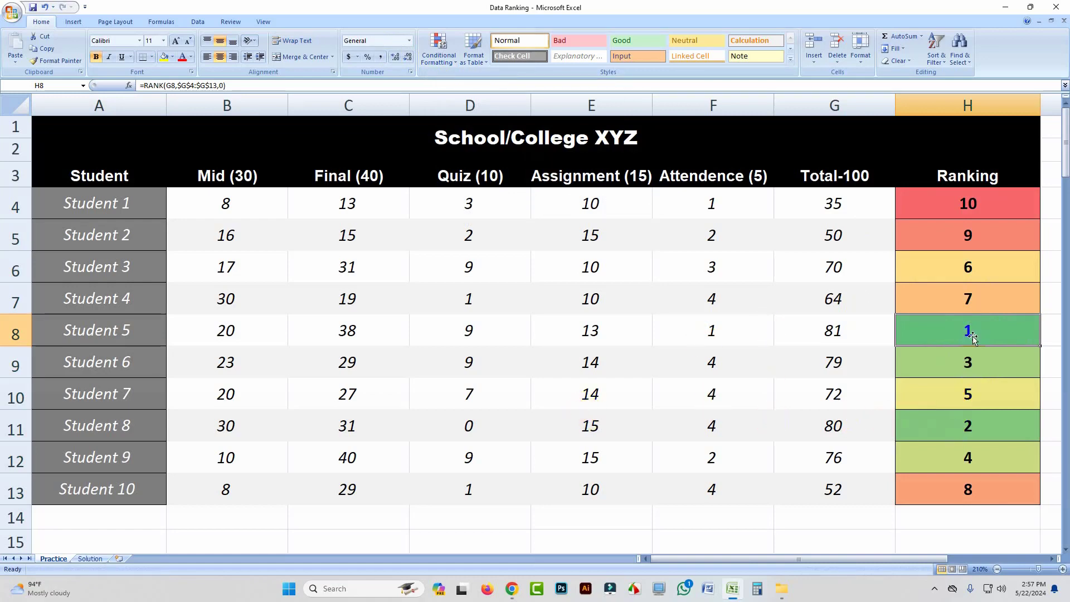
click(482, 520)
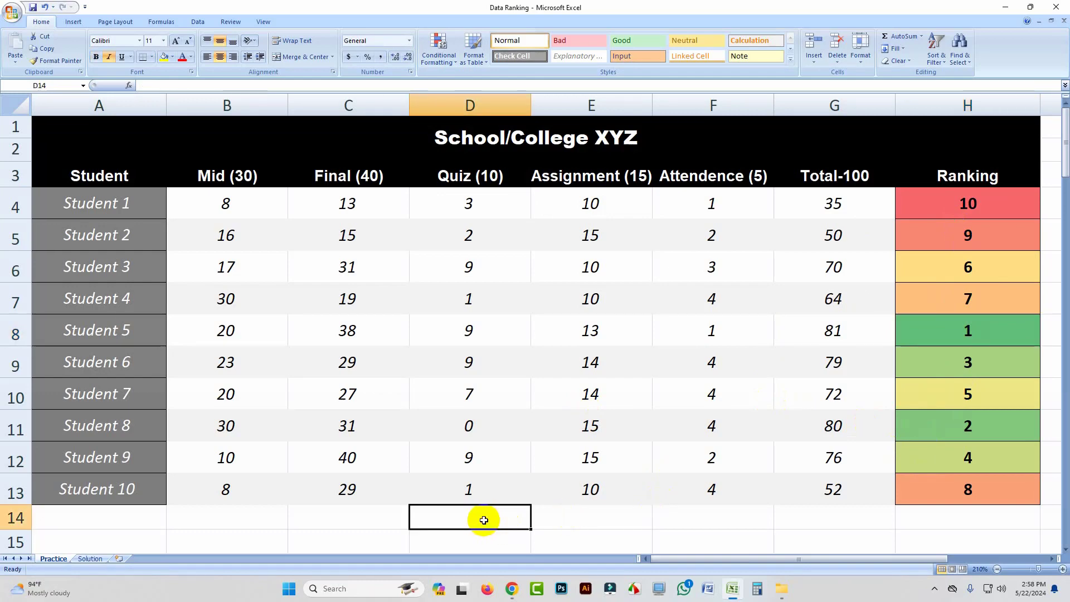